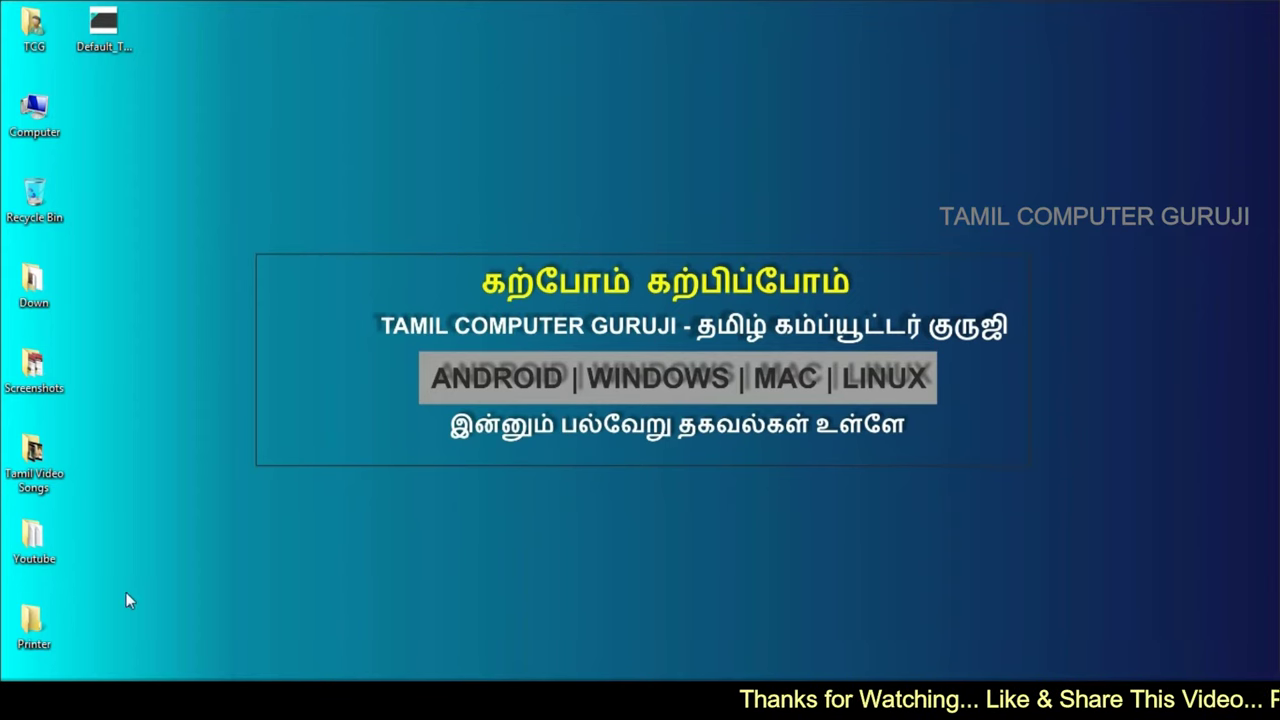
Step: Open the Devices and Printers window and maximize it
left_click(22, 700)
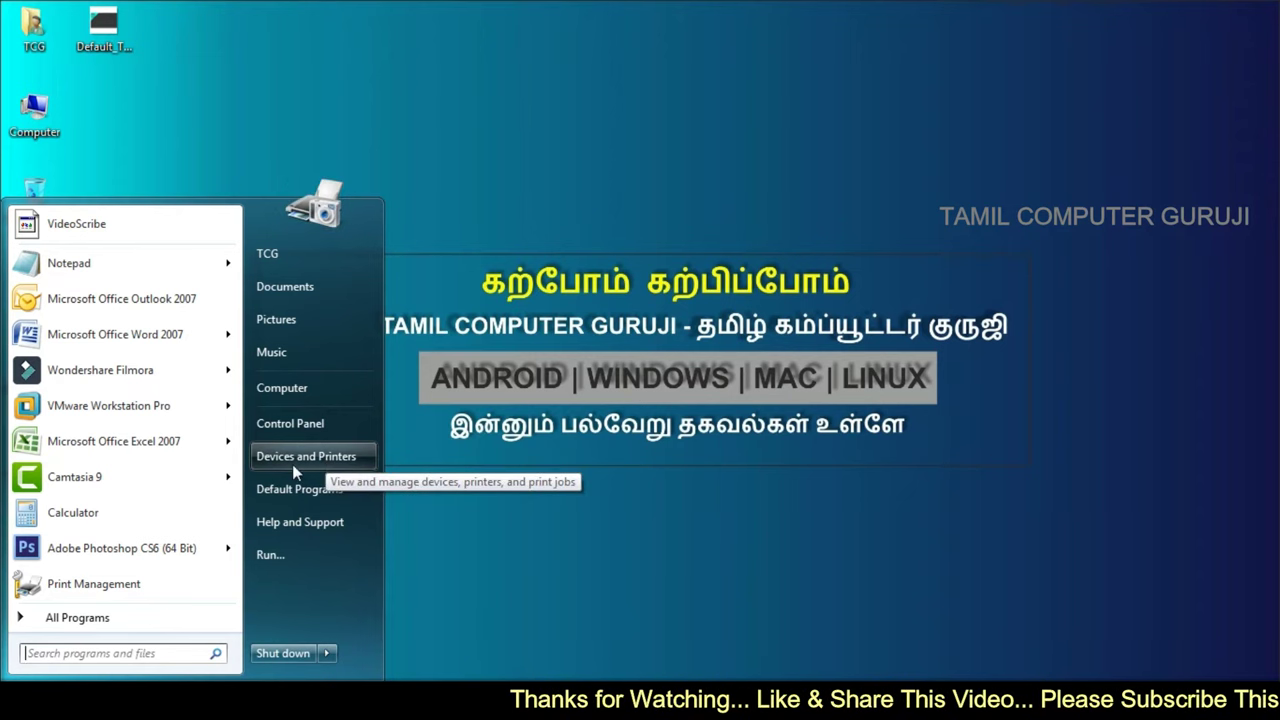
left_click(330, 459)
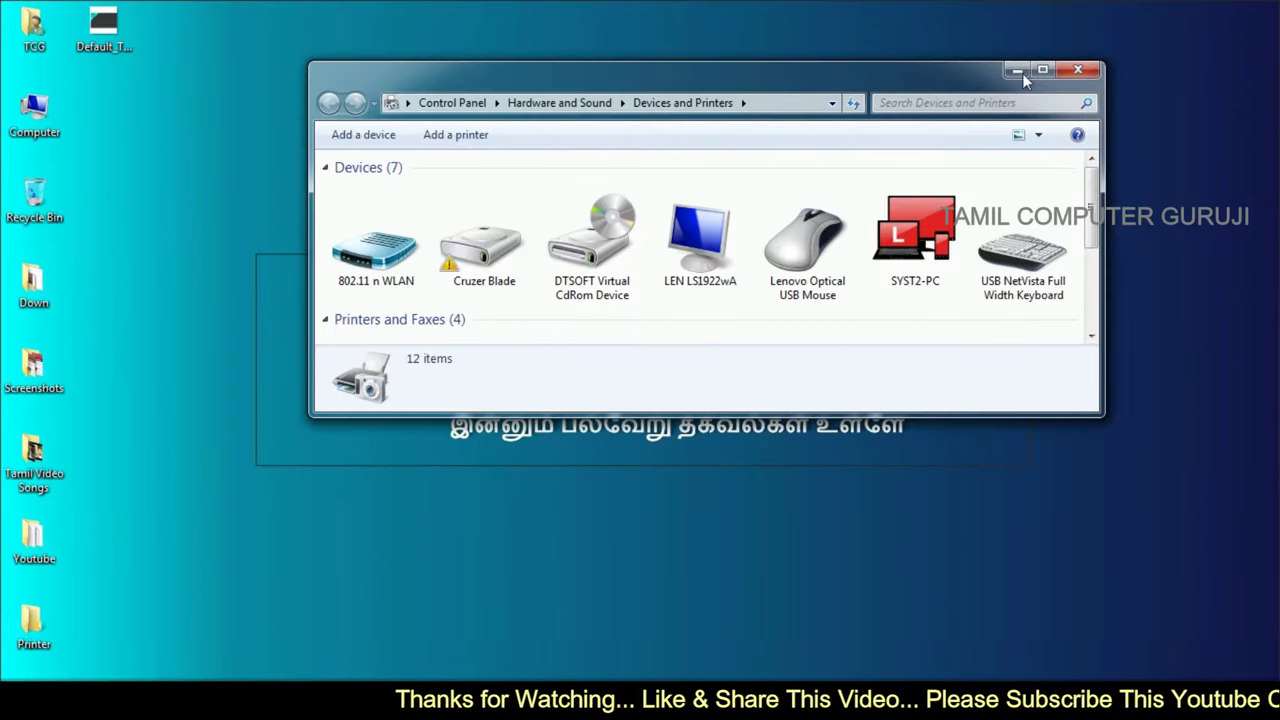
left_click(1034, 69)
Step: View the LPT PORT PRINTER and LPT PORT SYSTEM images in the Printer folder, and return to Devices and Printers
left_click(533, 456)
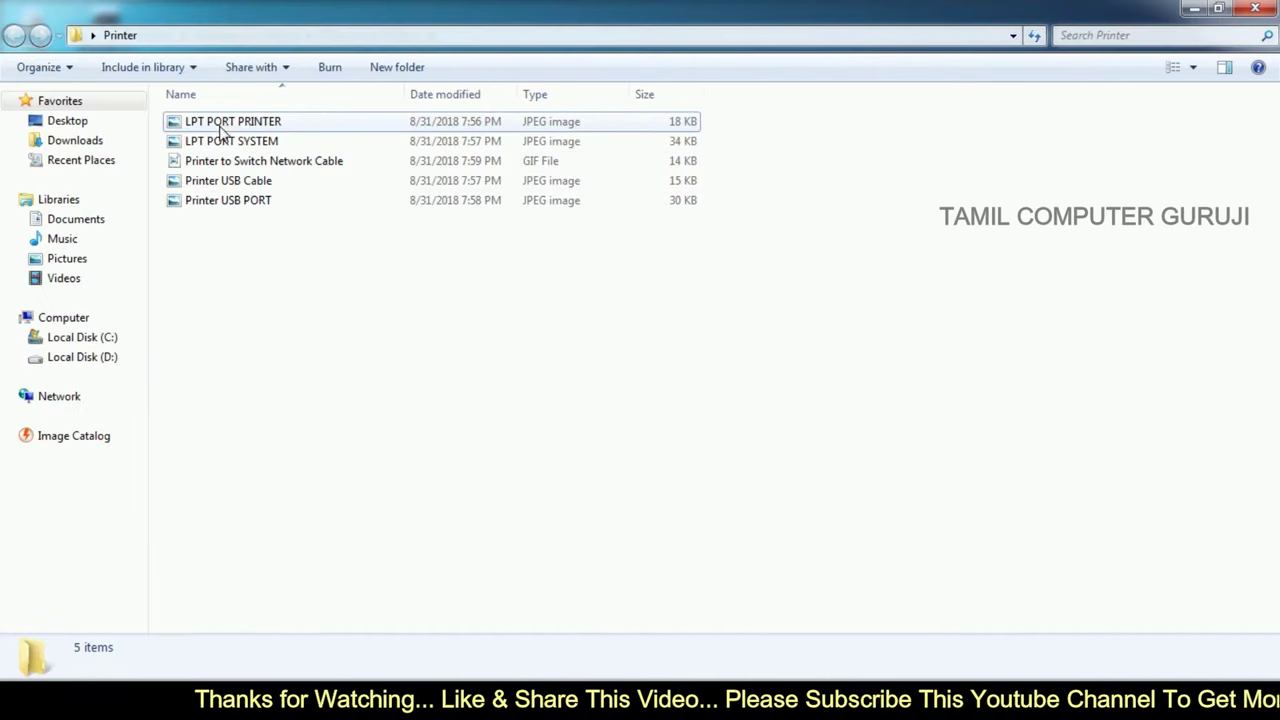
double_click(220, 118)
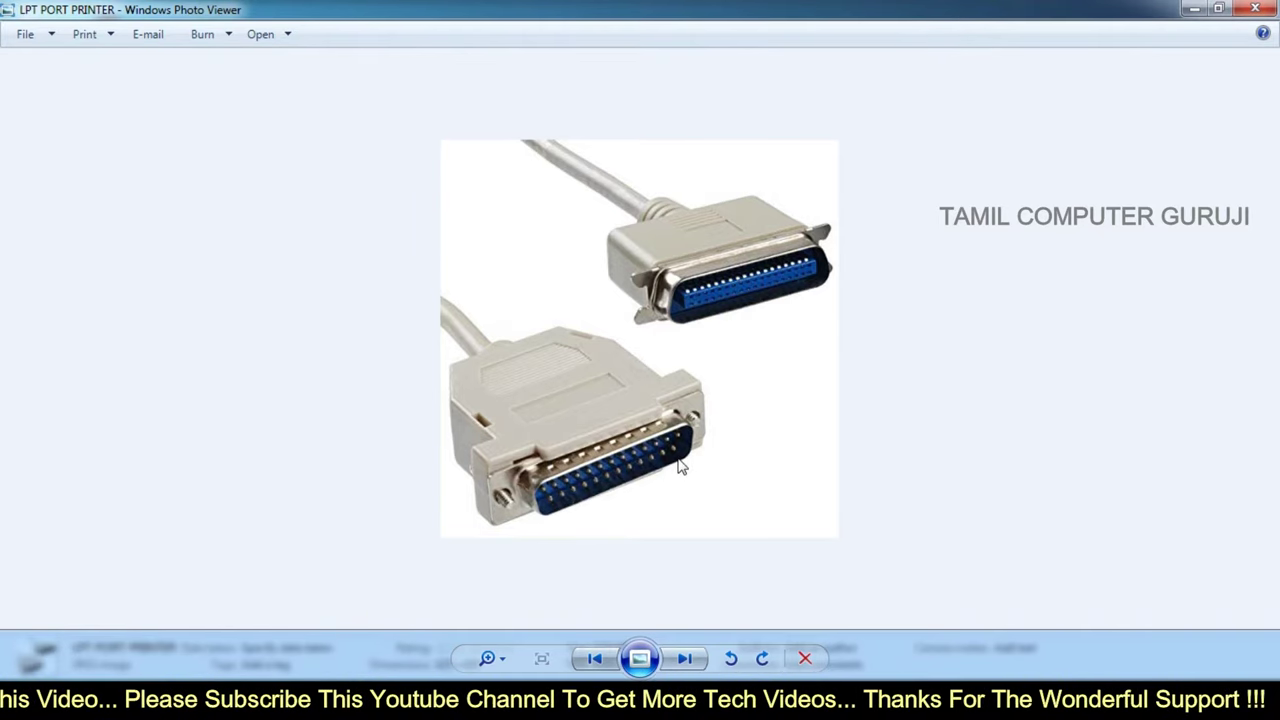
key("Right")
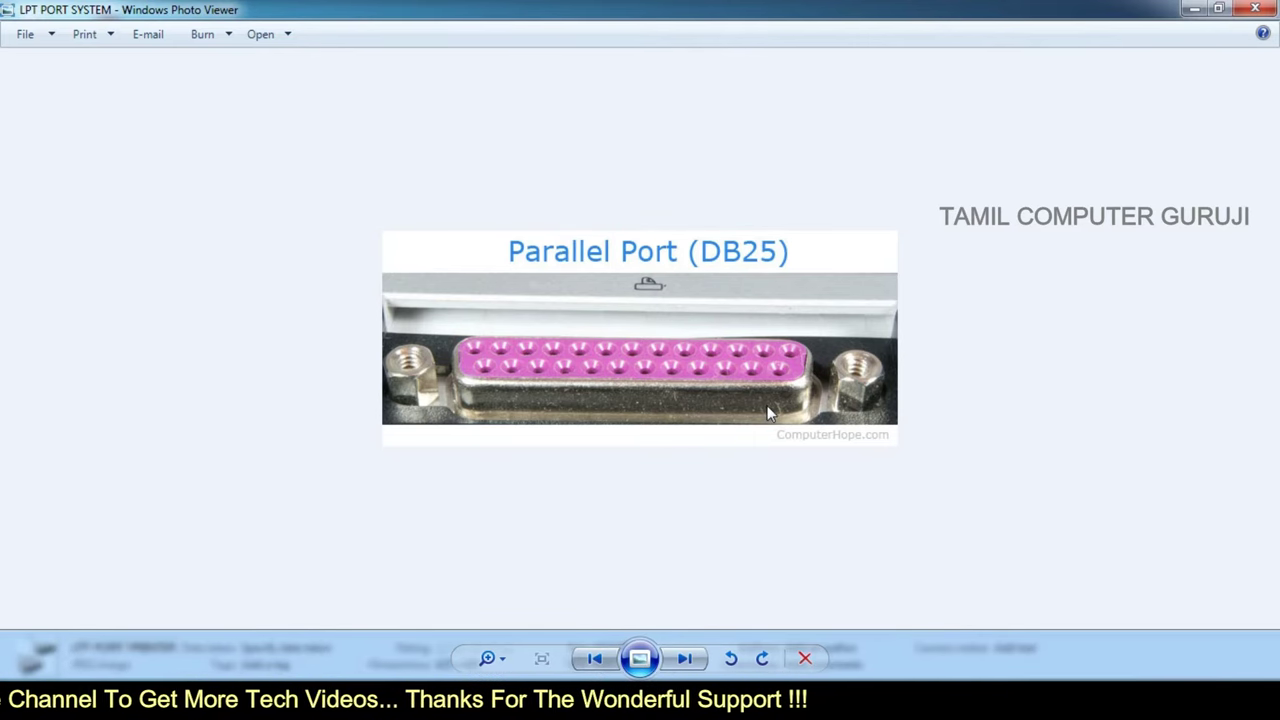
key("Left")
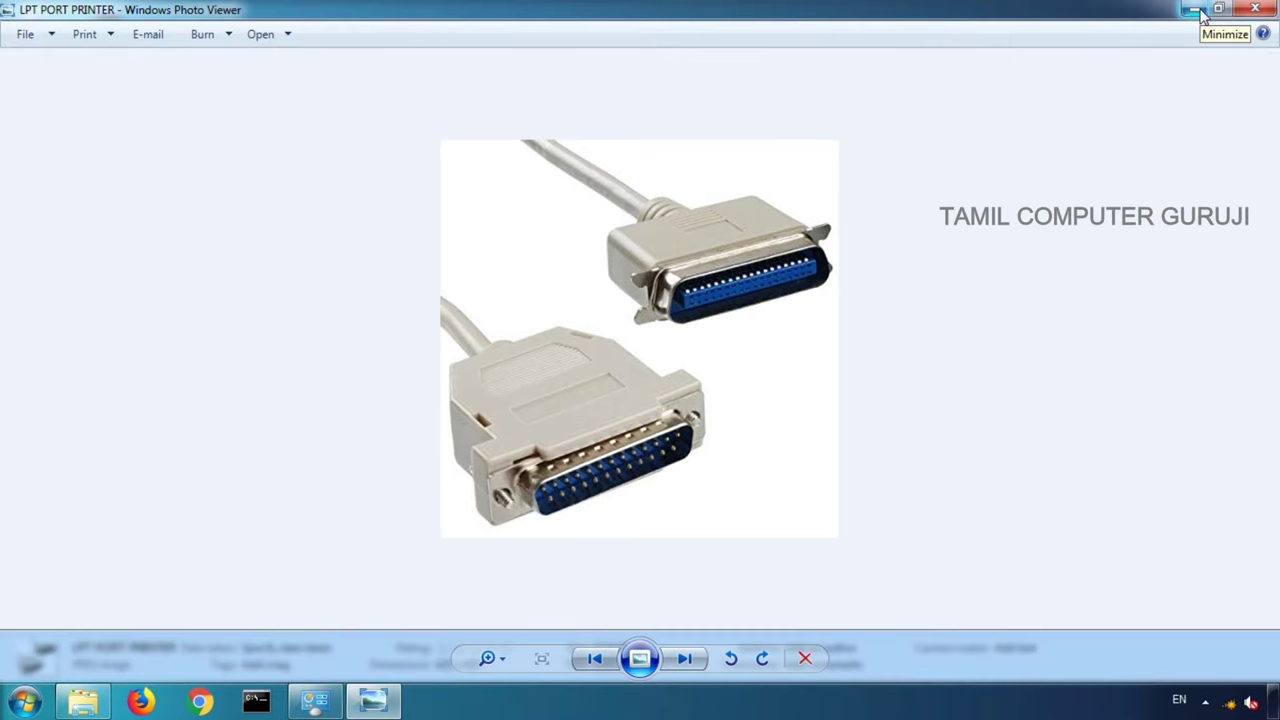
left_click(1201, 14)
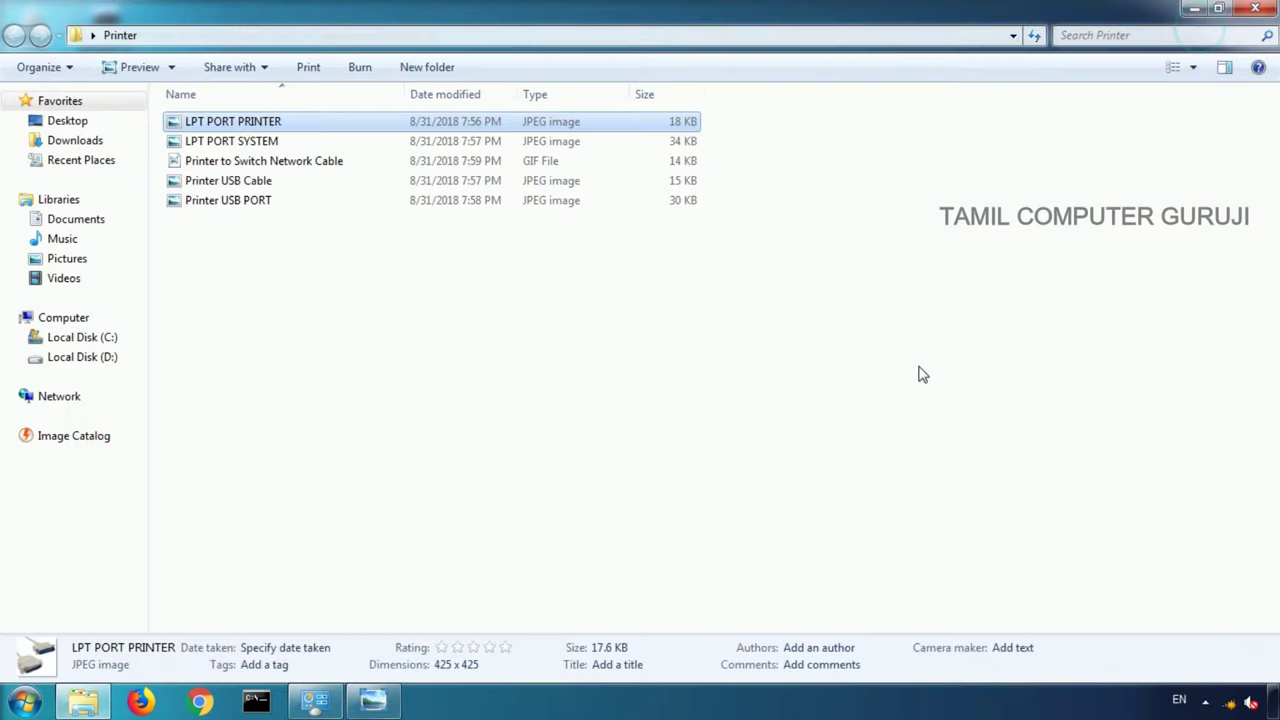
left_click(1191, 10)
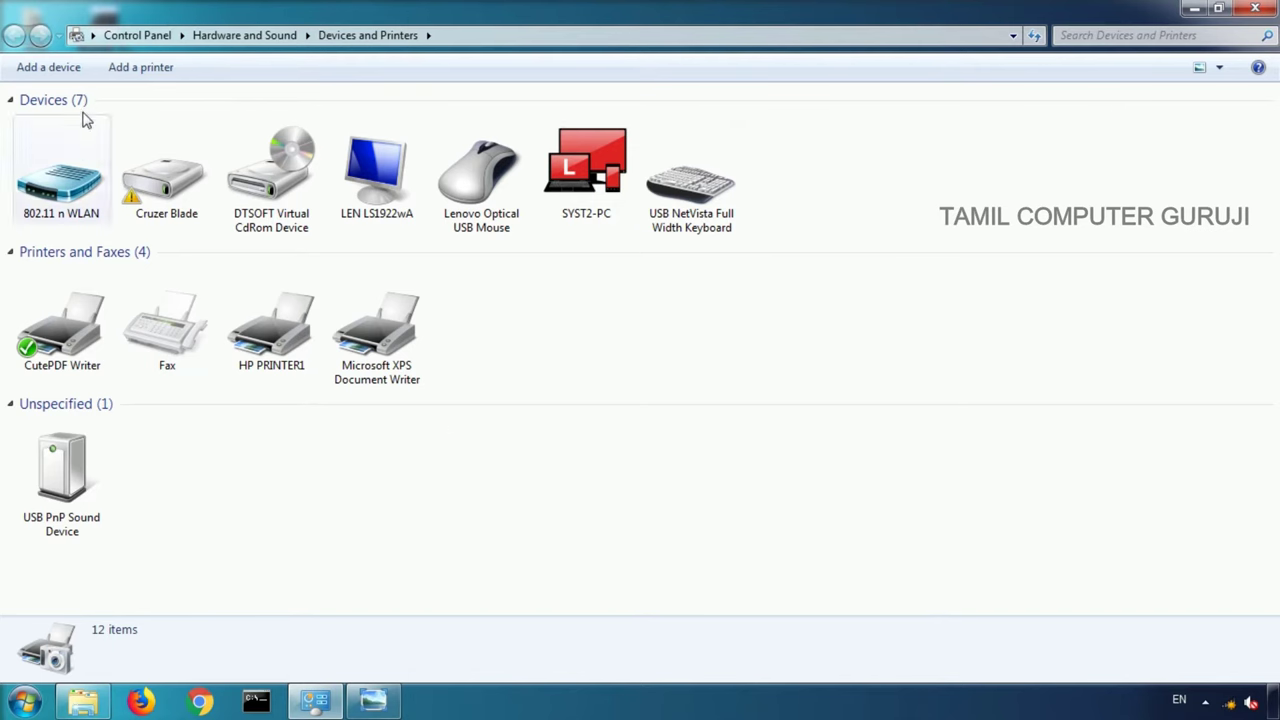
Step: Start adding a local printer and assign it to the existing port LPT1: (Printer Port)
left_click(129, 78)
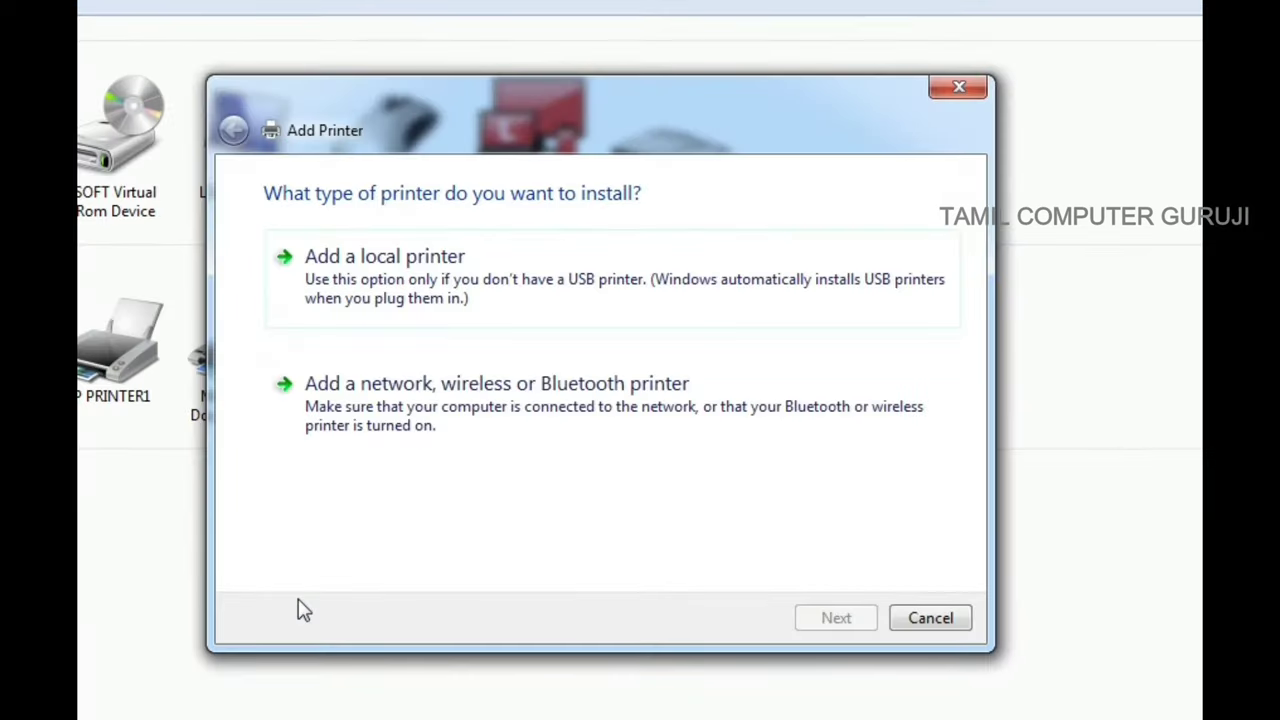
left_click(405, 269)
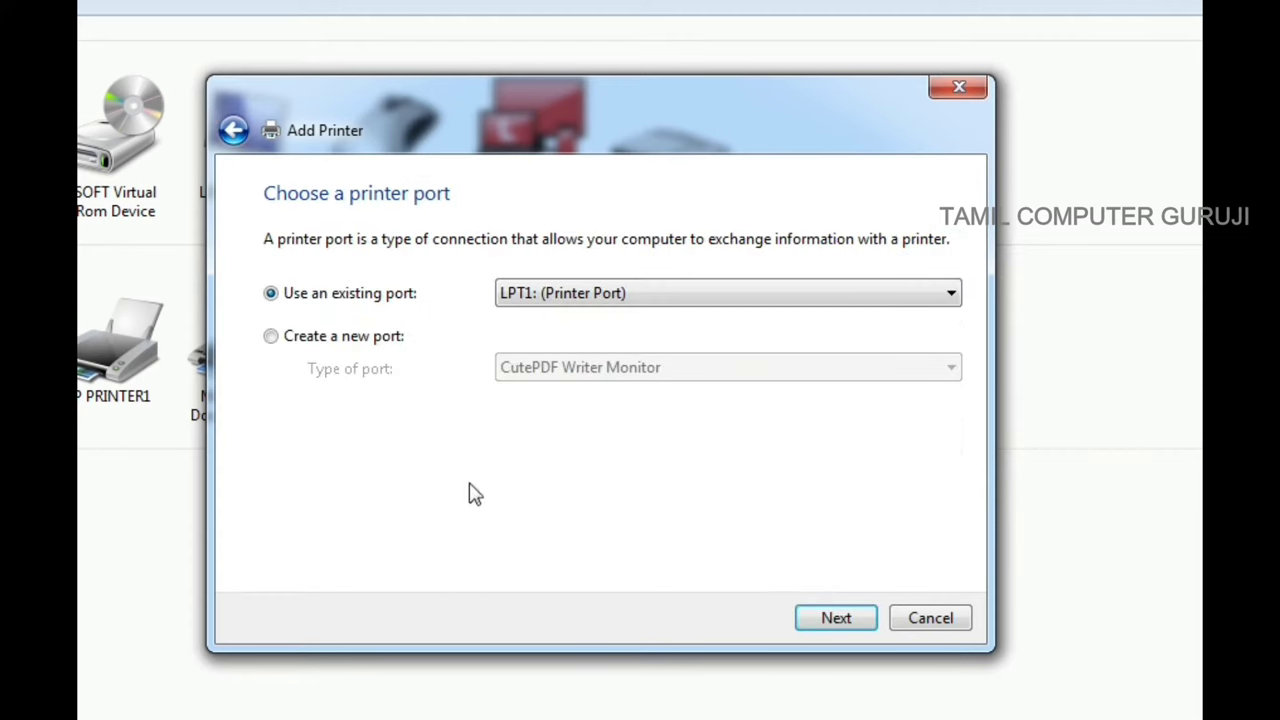
left_click(571, 300)
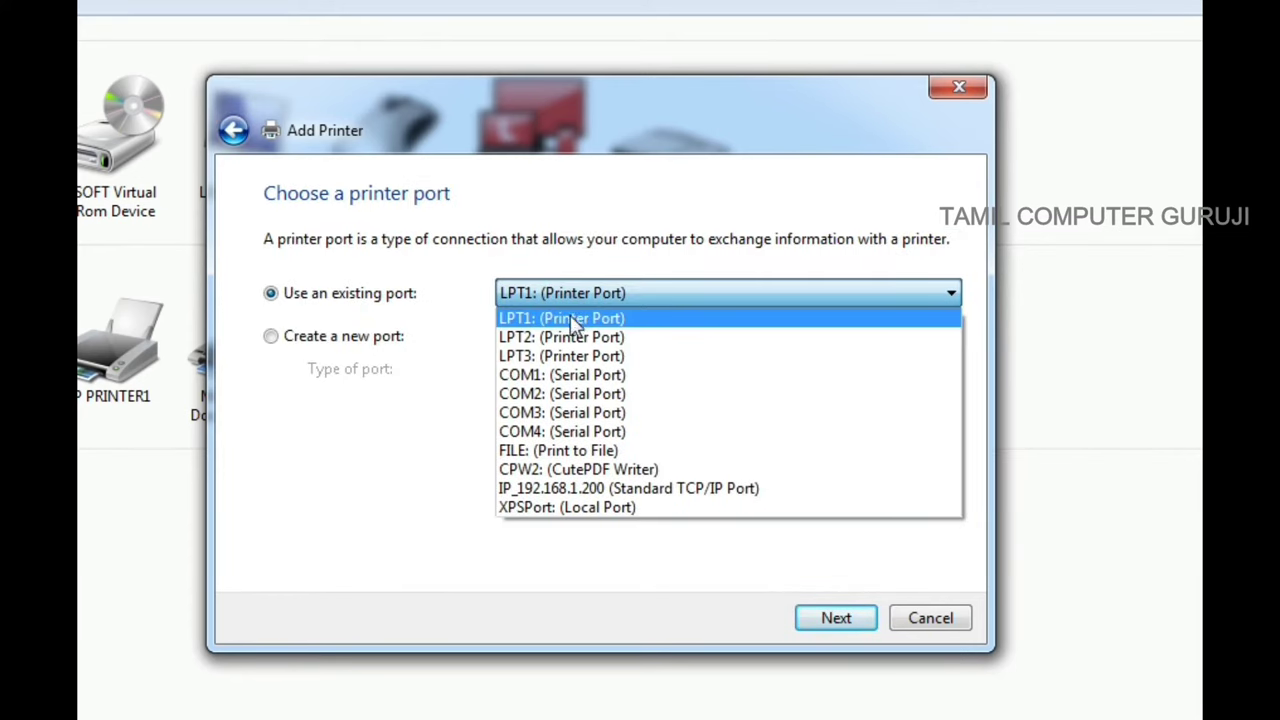
left_click(568, 321)
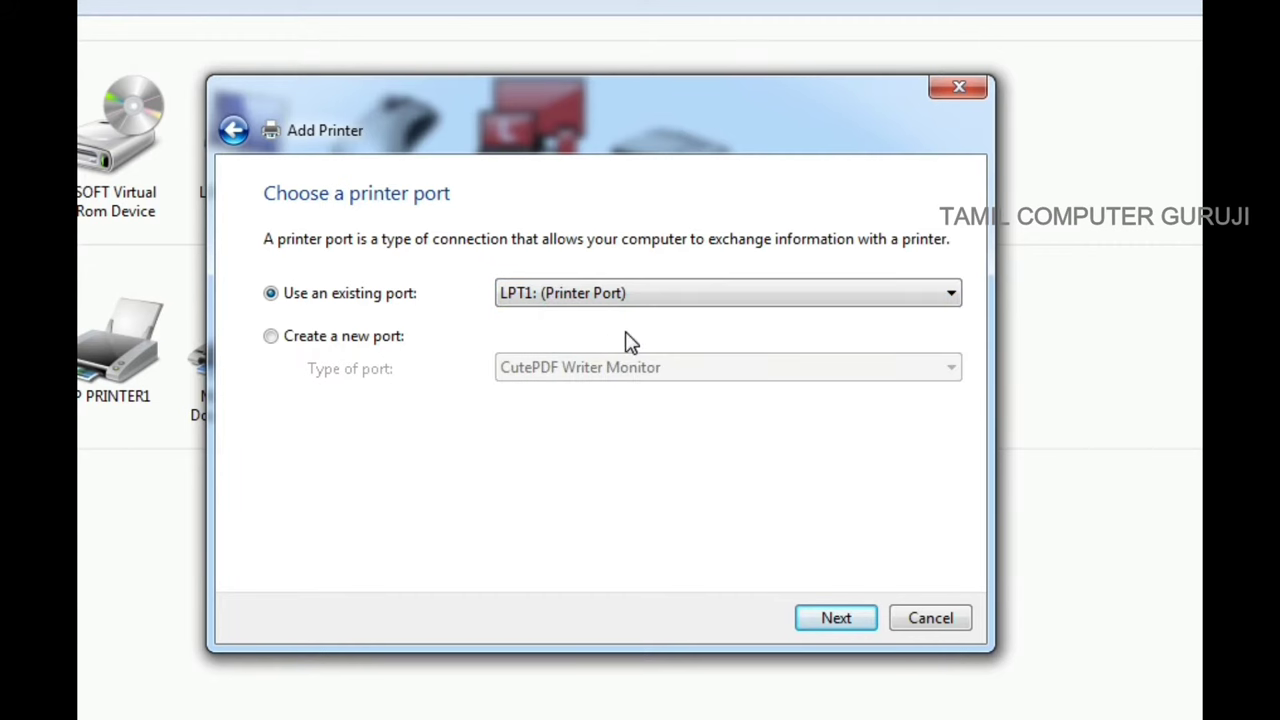
left_click(834, 620)
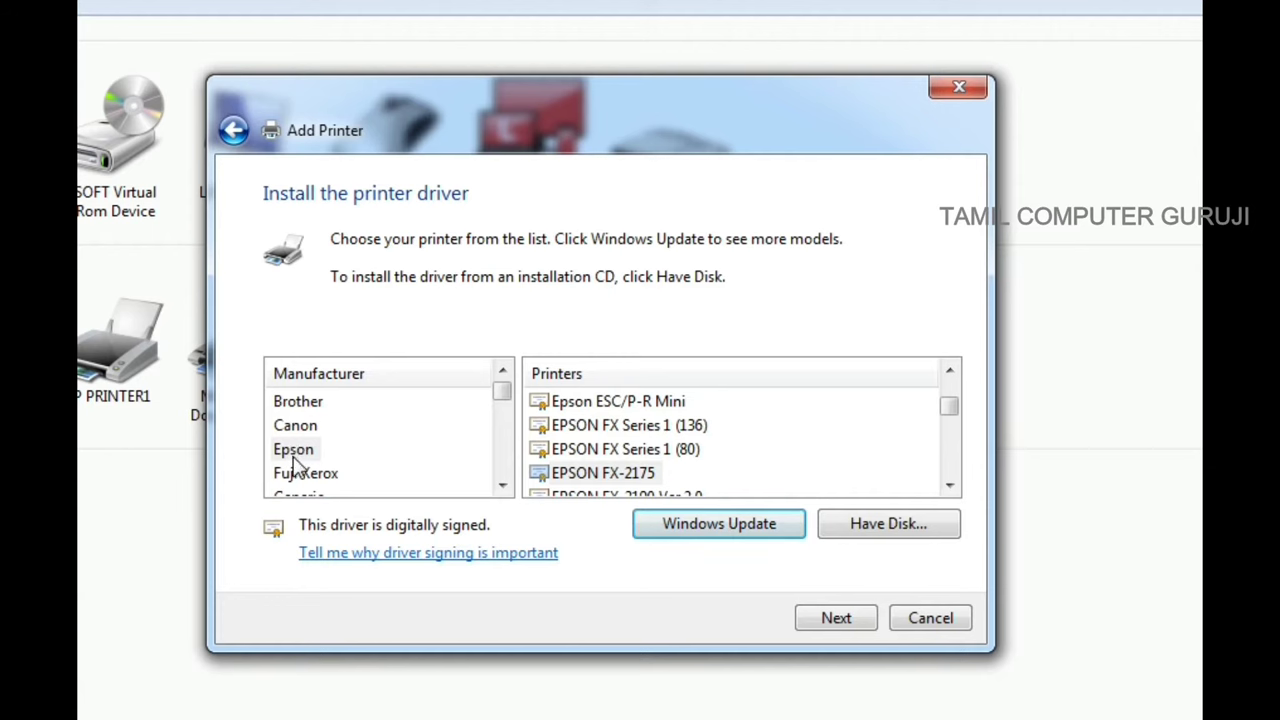
Step: Choose Epson as the manufacturer and EPSON FX-2175 as the printer model for the driver
left_click(294, 452)
left_click(592, 476)
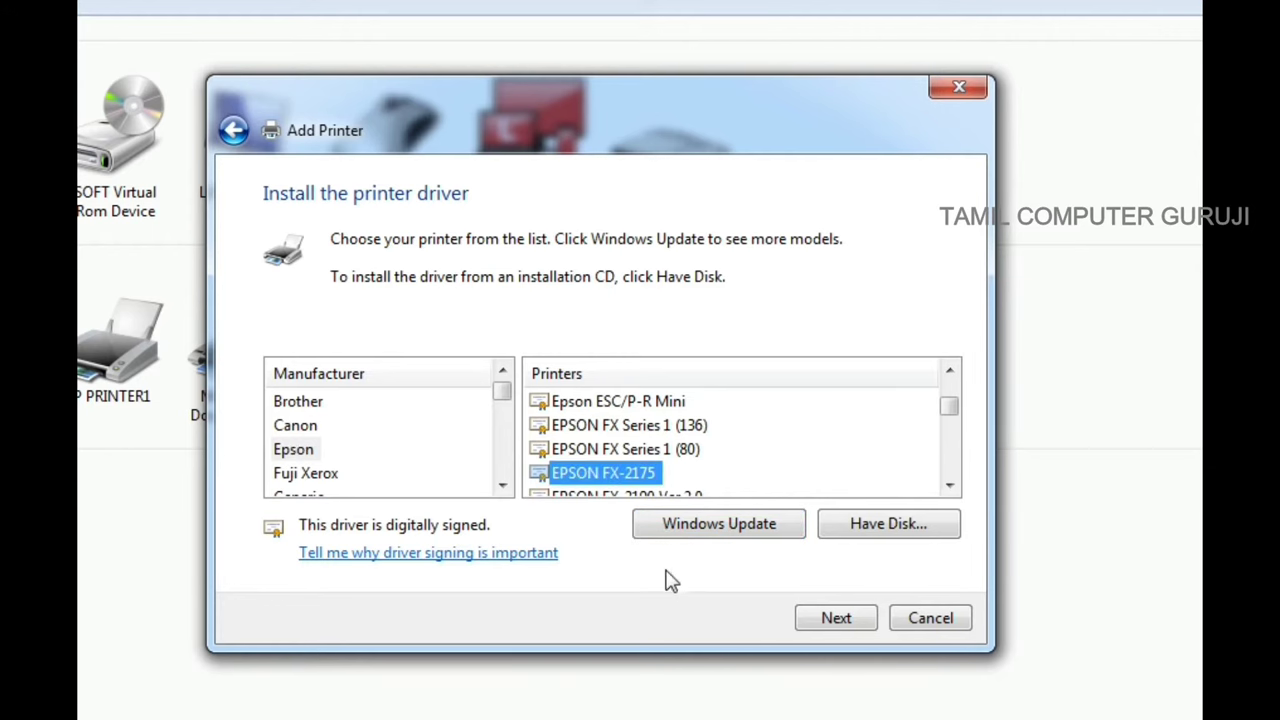
left_click(294, 456)
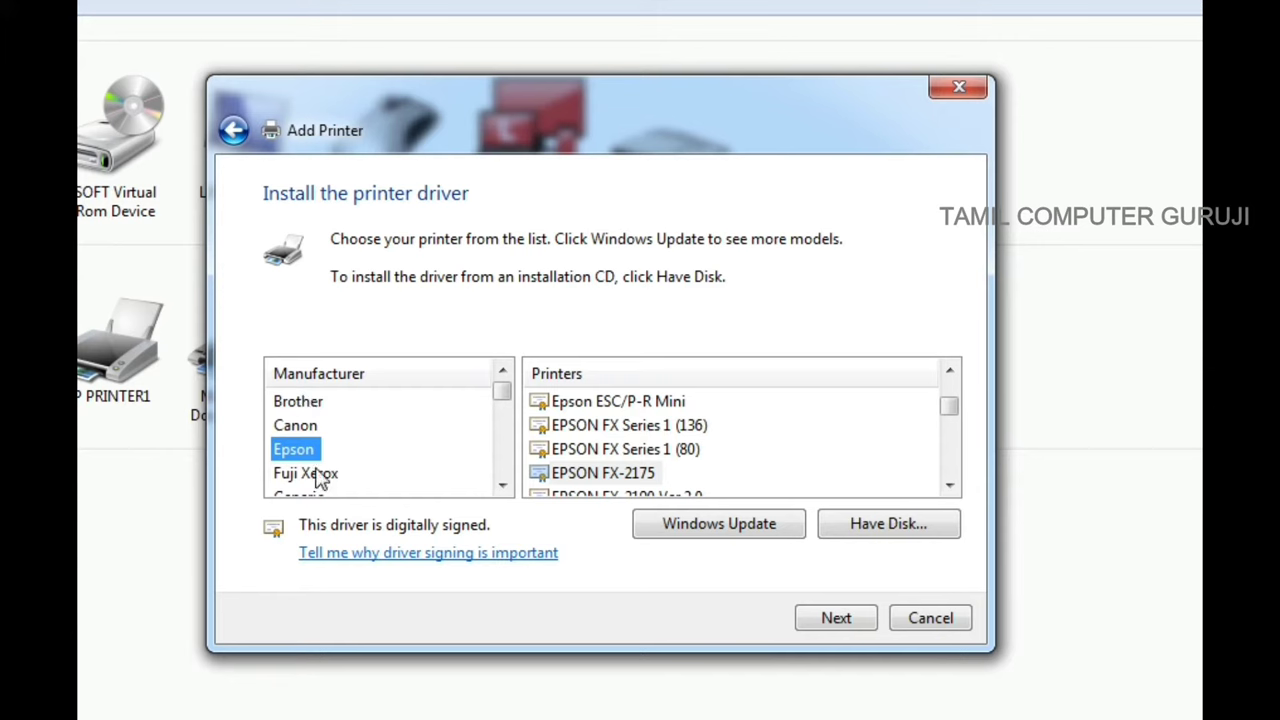
mouse_move(502, 392)
left_mouse_down()
mouse_move(502, 486)
mouse_move(500, 391)
left_mouse_up()
left_click(572, 474)
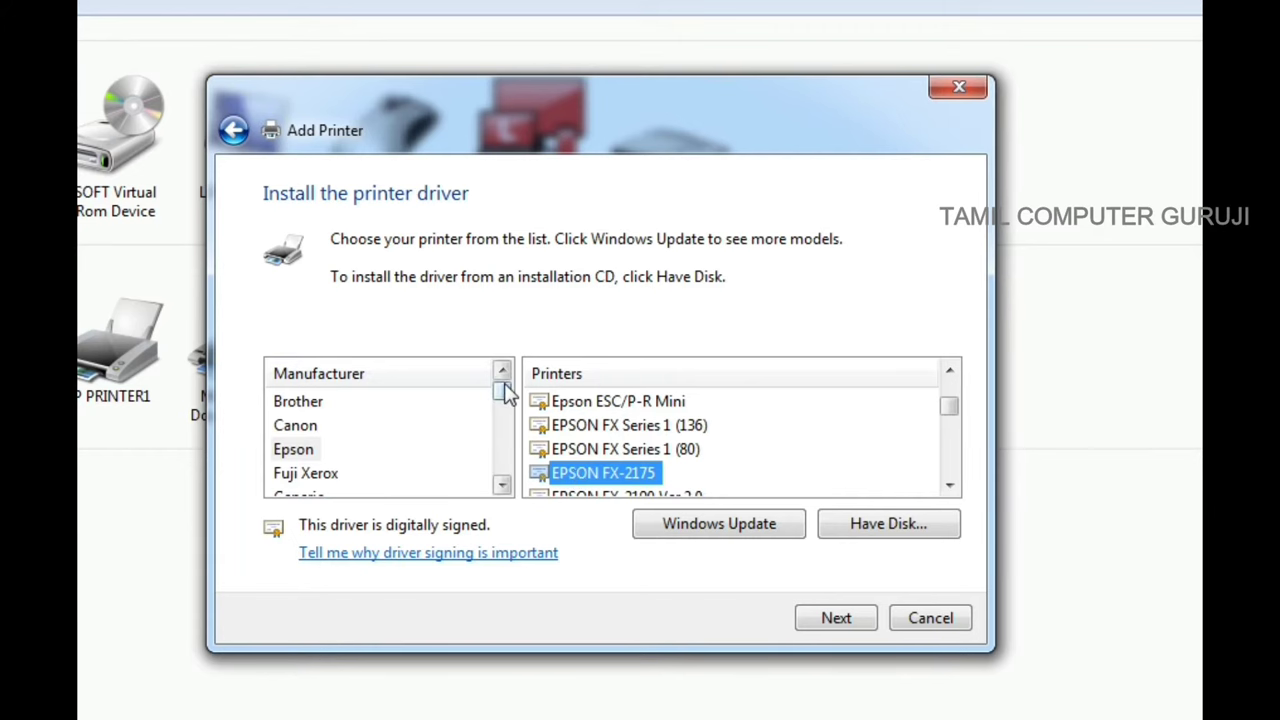
mouse_move(503, 391)
left_mouse_down()
mouse_move(505, 462)
mouse_move(515, 388)
mouse_move(510, 500)
mouse_move(512, 393)
left_mouse_up()
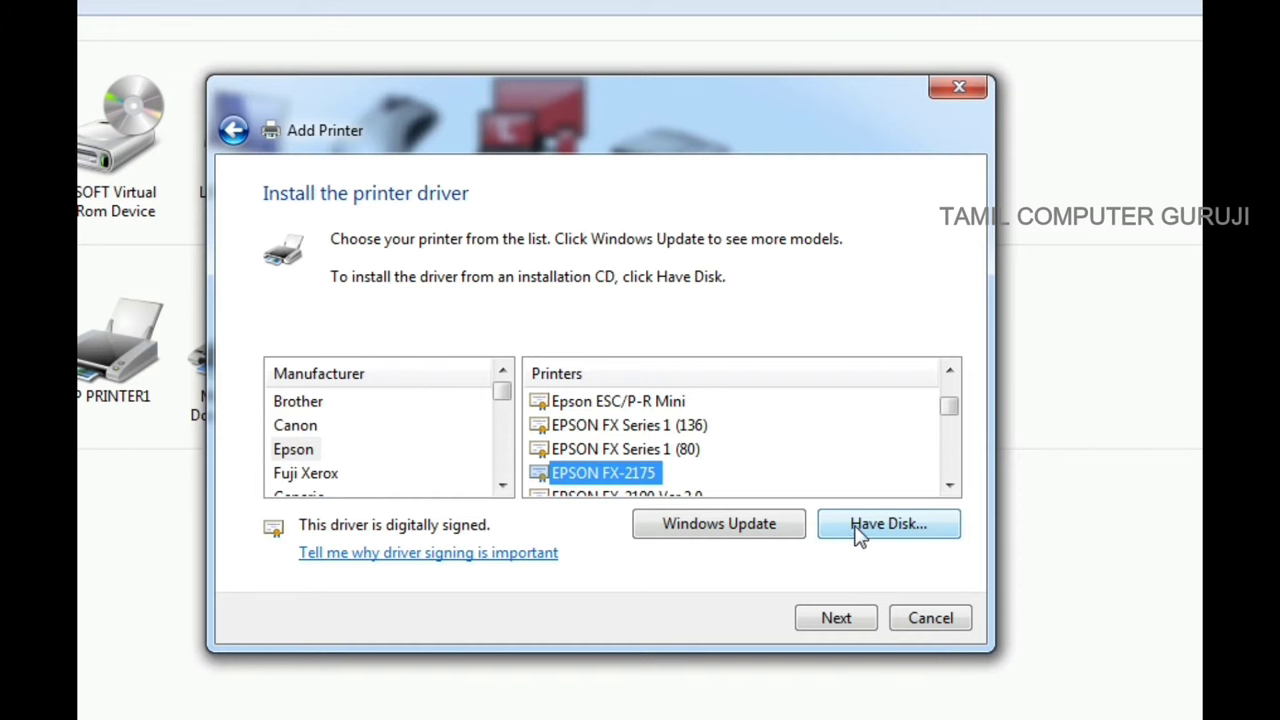
left_click(916, 532)
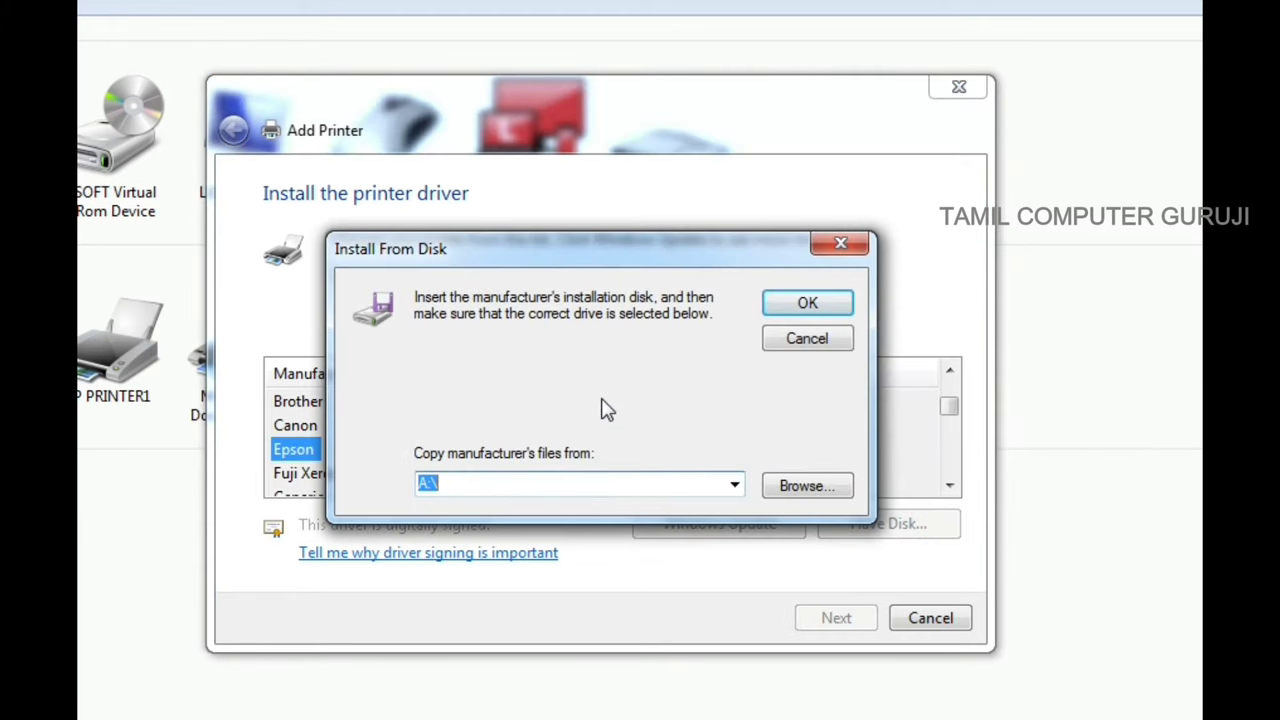
key("BackSpace")
left_click(822, 487)
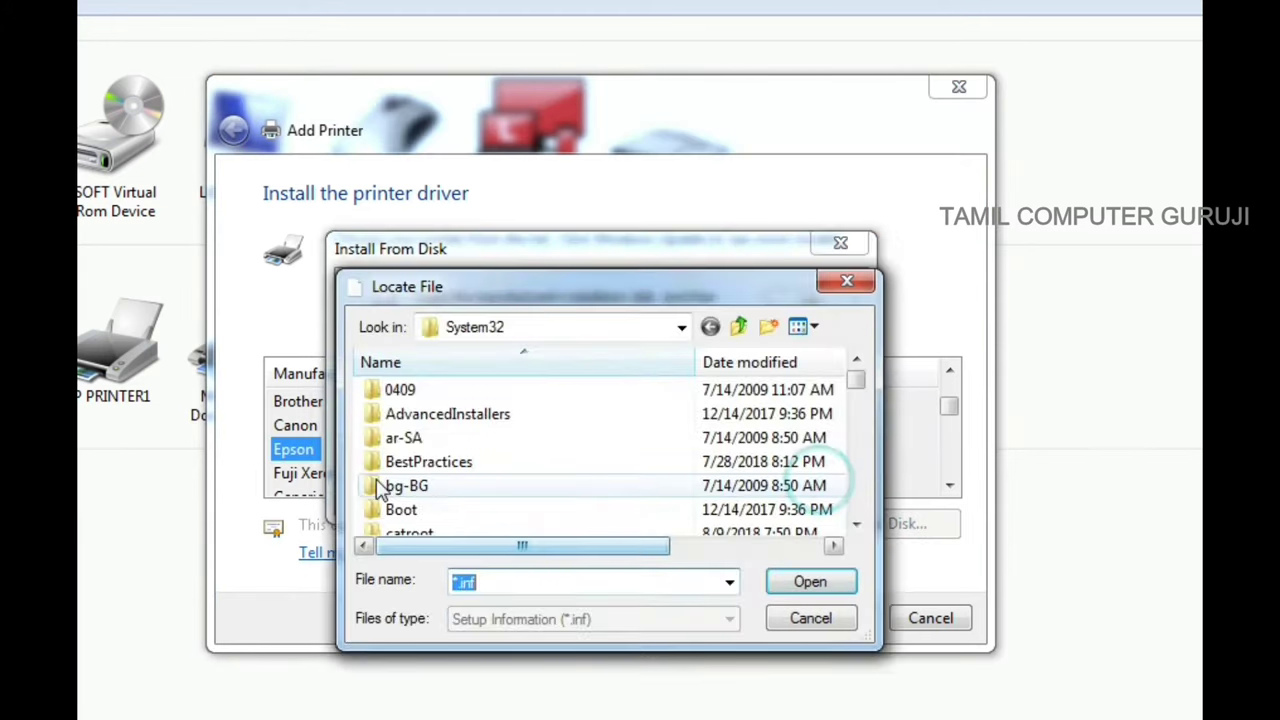
left_click(543, 324)
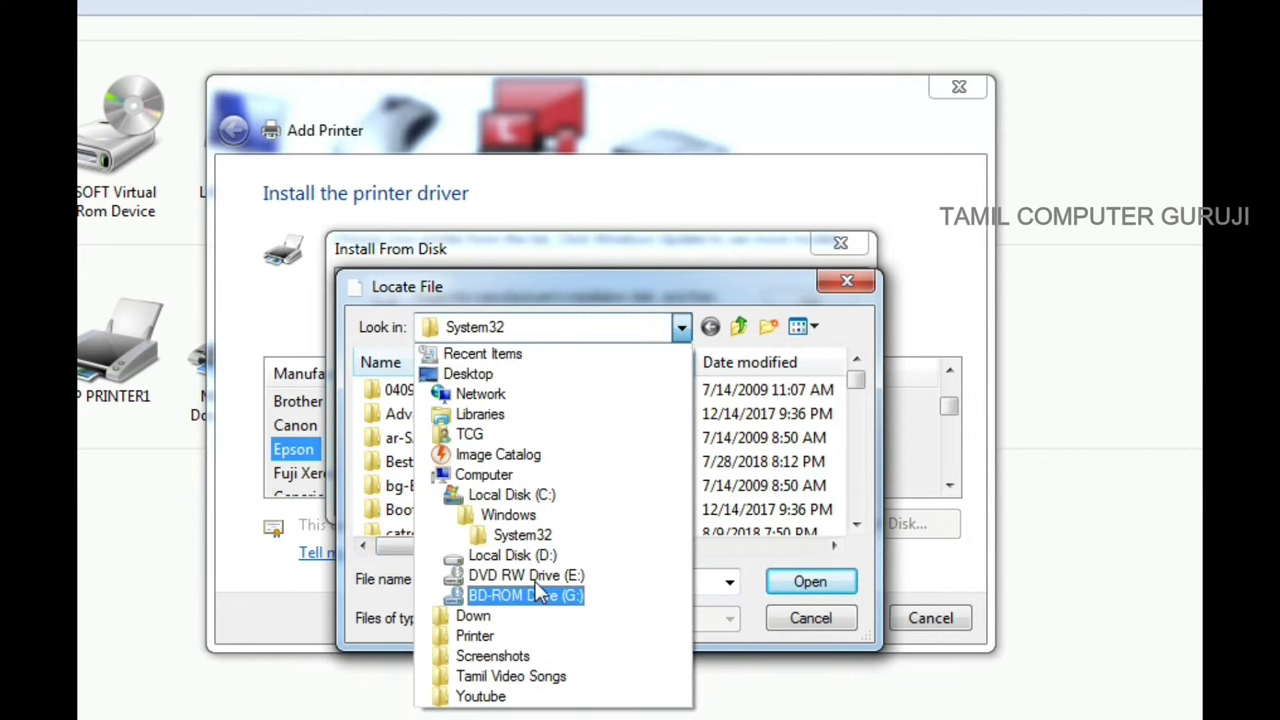
left_click(810, 618)
left_click(810, 618)
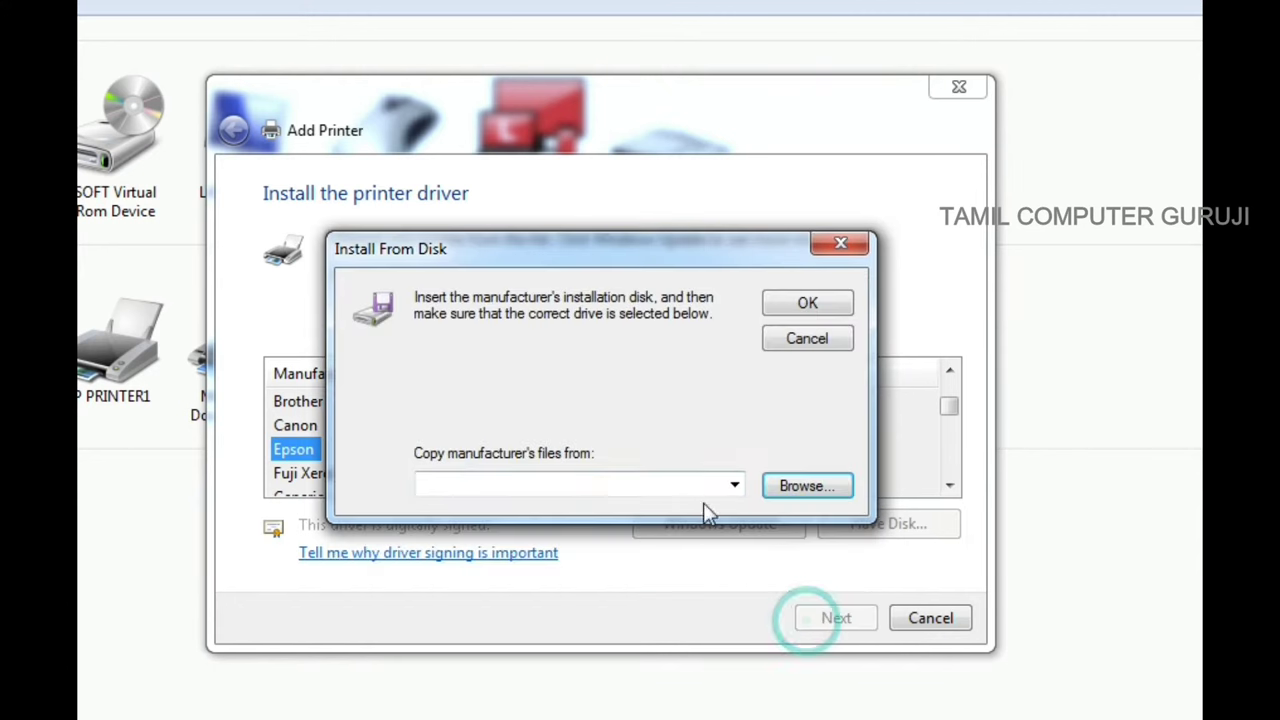
left_click(808, 338)
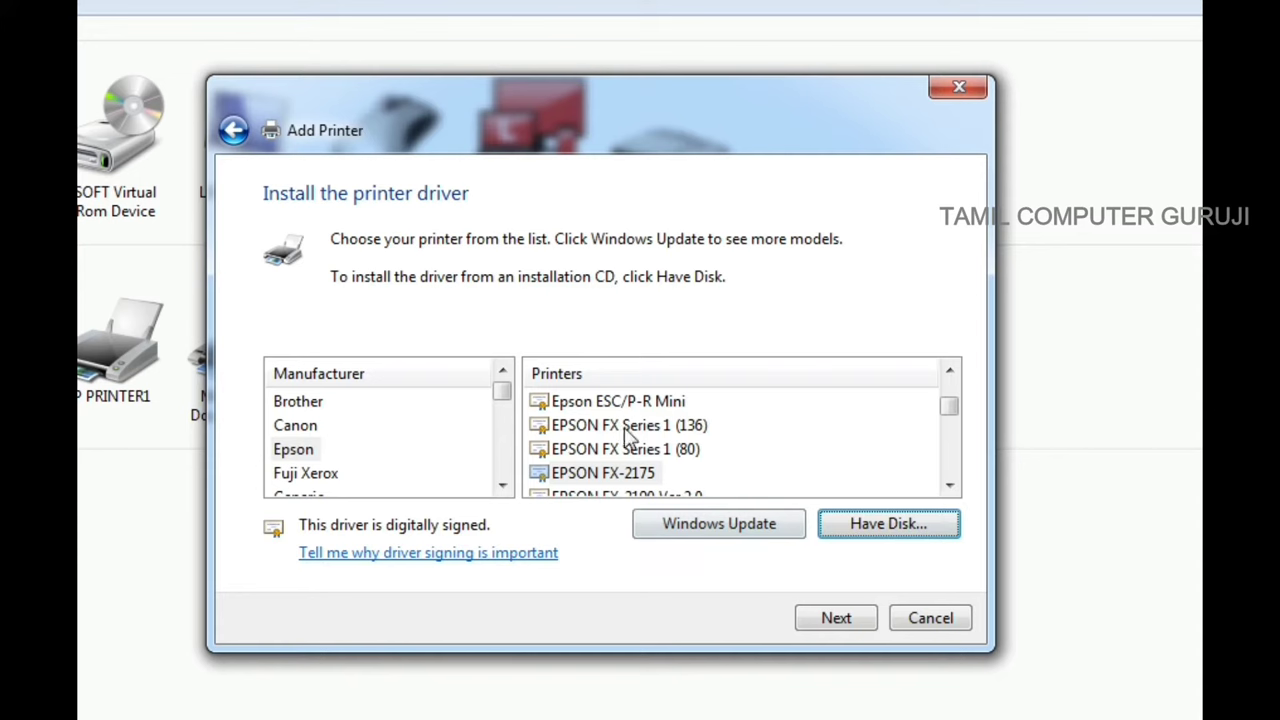
Step: Confirm the EPSON FX-2175 driver and keep using the driver that is currently installed
left_click(628, 475)
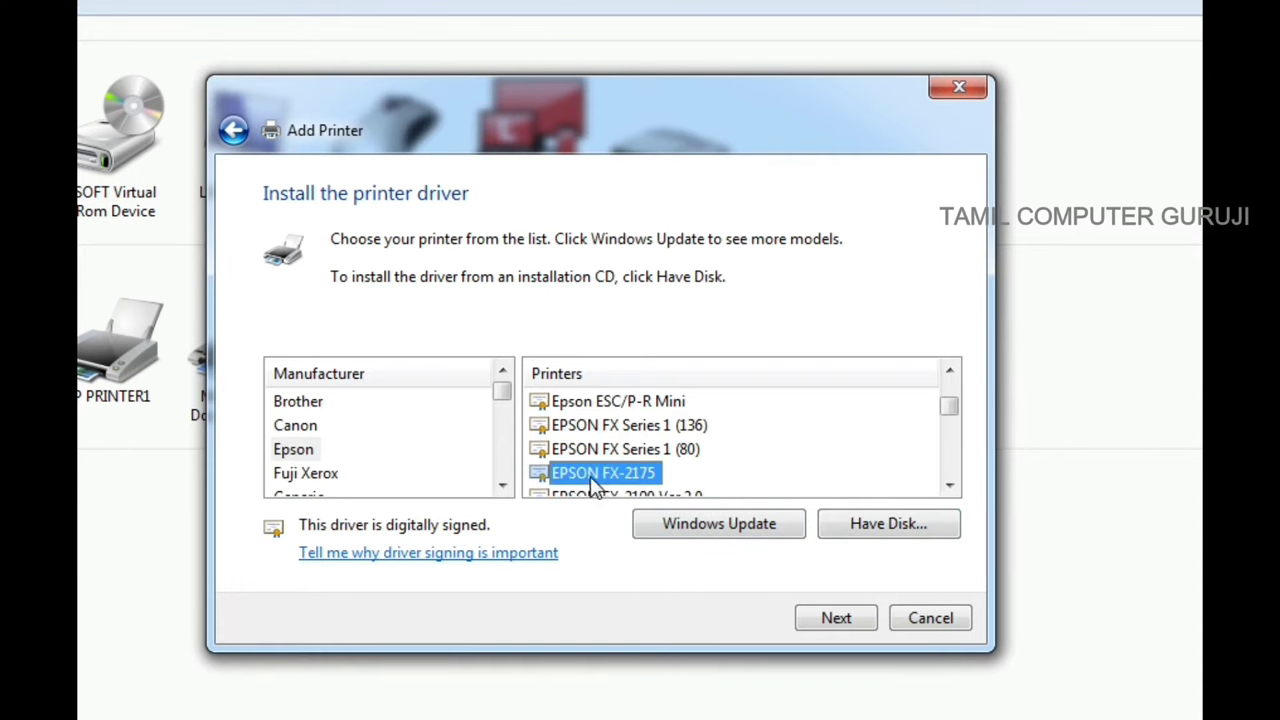
left_click(836, 625)
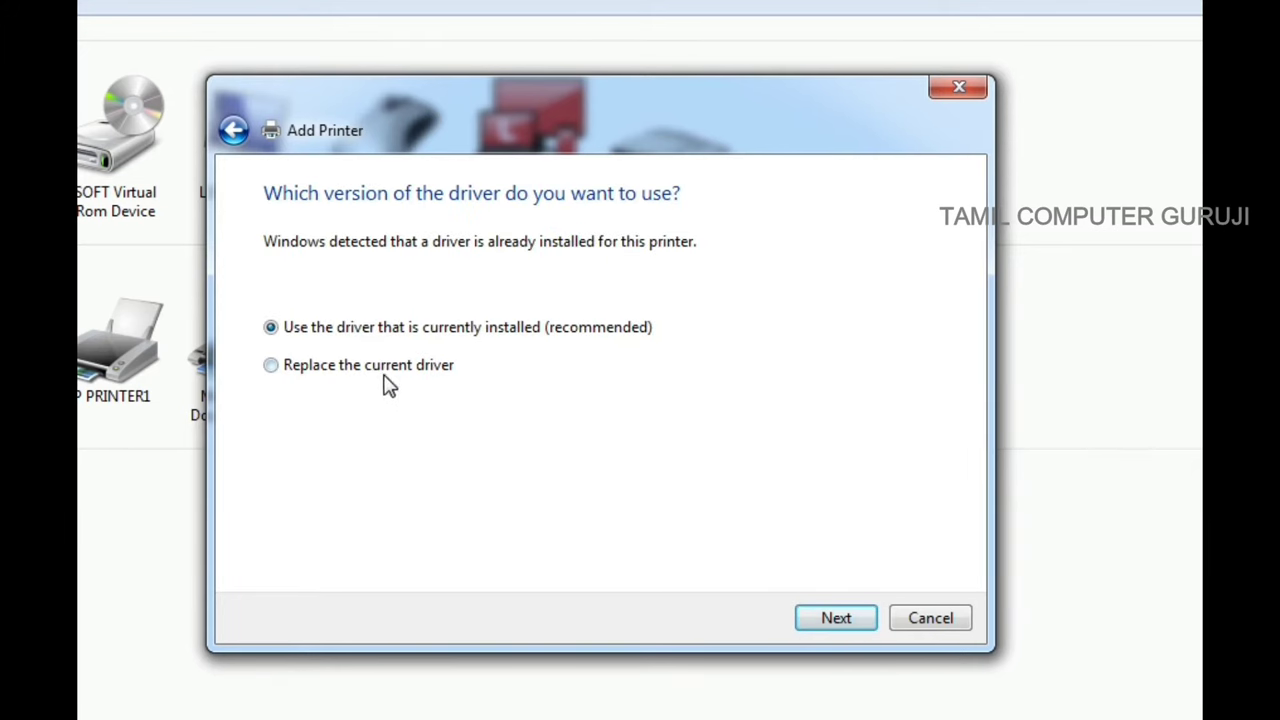
left_click(842, 620)
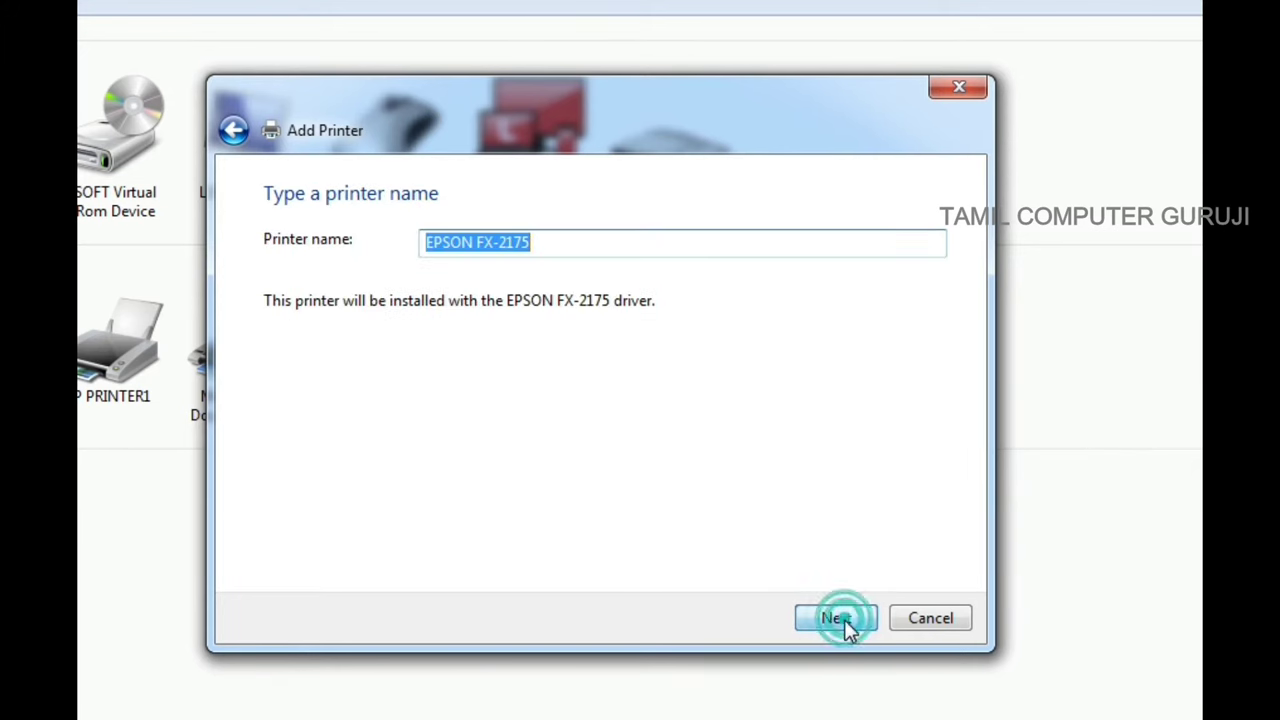
Step: Keep EPSON FX-2175 as the printer name and install the printer
left_click(621, 241)
double_click(627, 236)
left_click(523, 371)
left_click(590, 245)
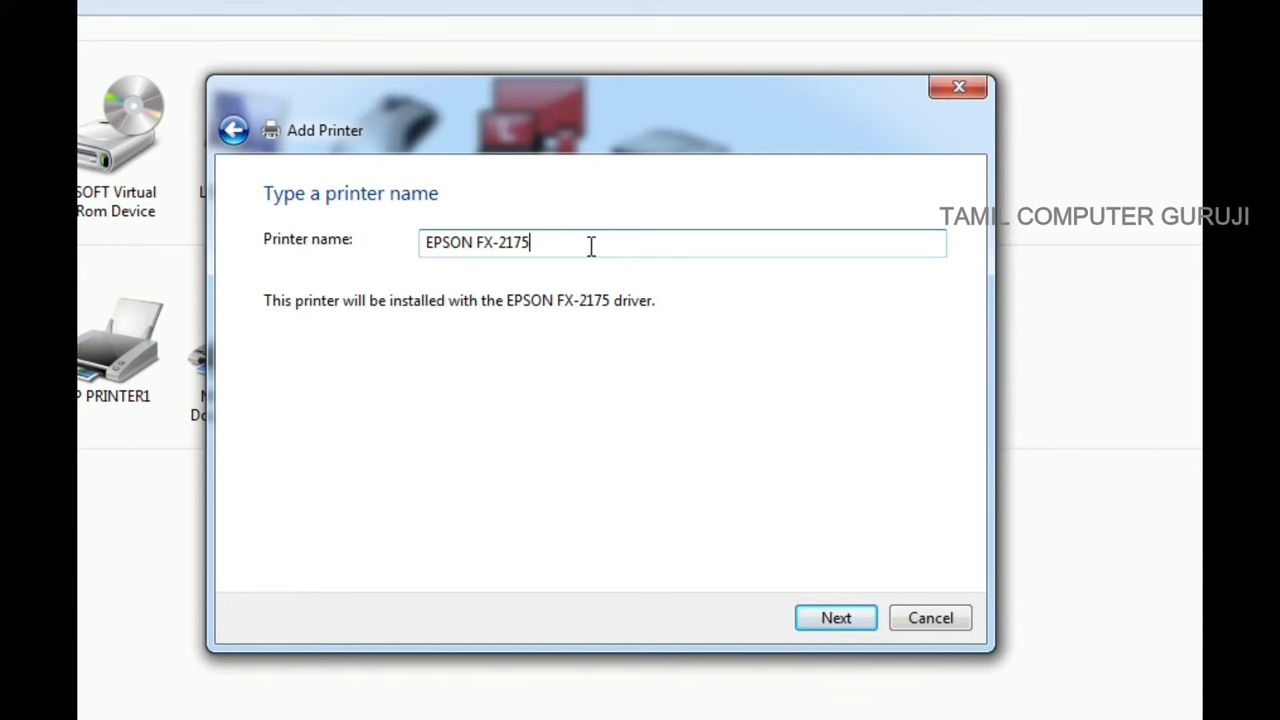
double_click(523, 245)
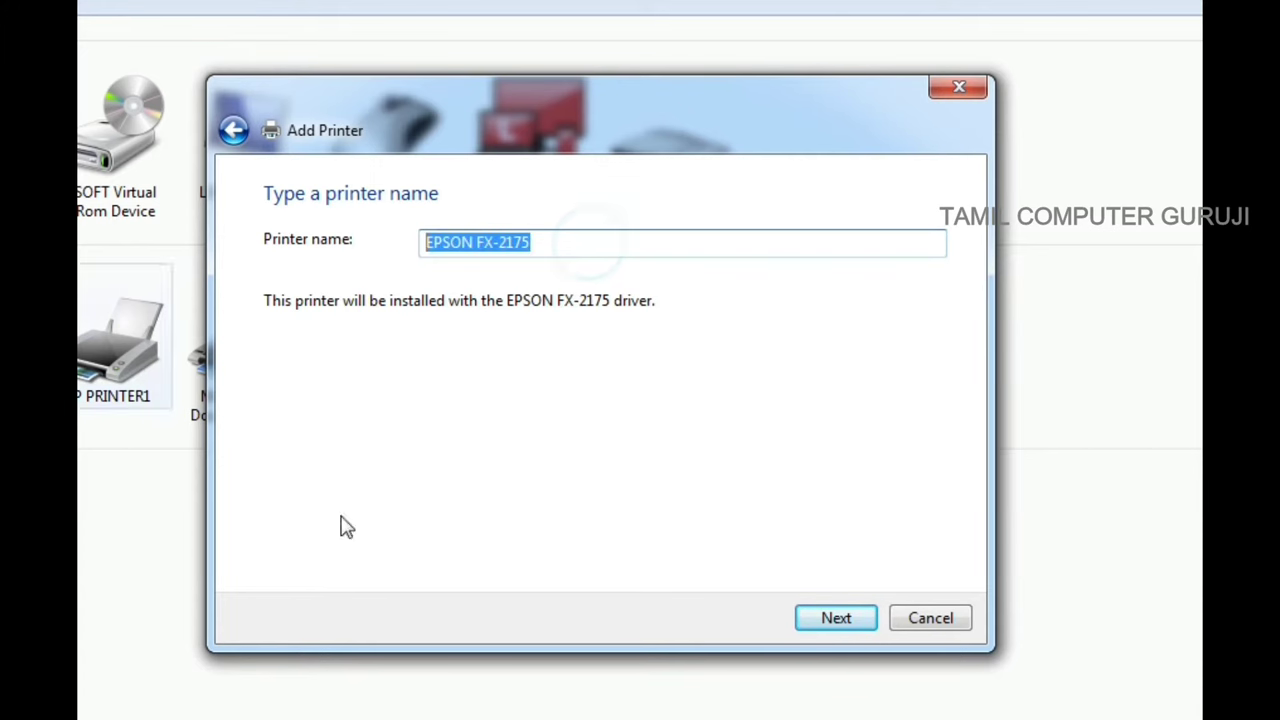
left_click(851, 618)
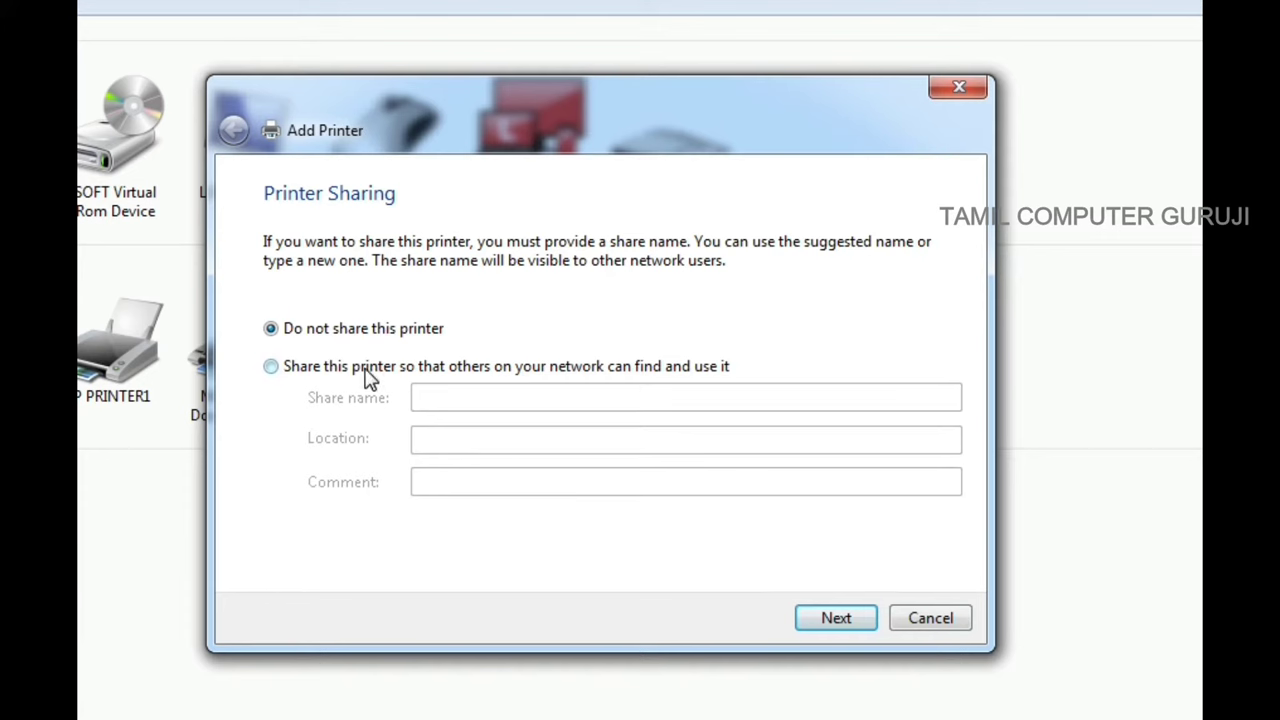
Step: Leave the printer unshared and not set as the default printer, and finish adding it
left_click(368, 372)
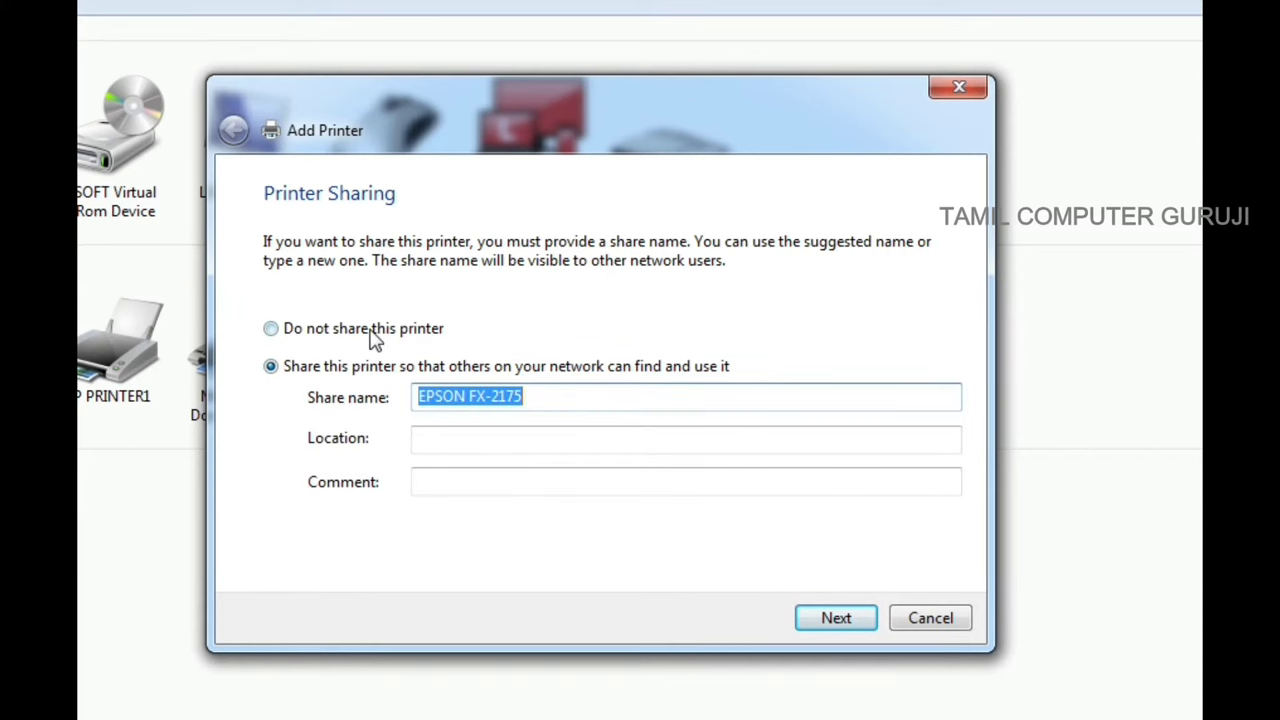
left_click(368, 332)
left_click(836, 626)
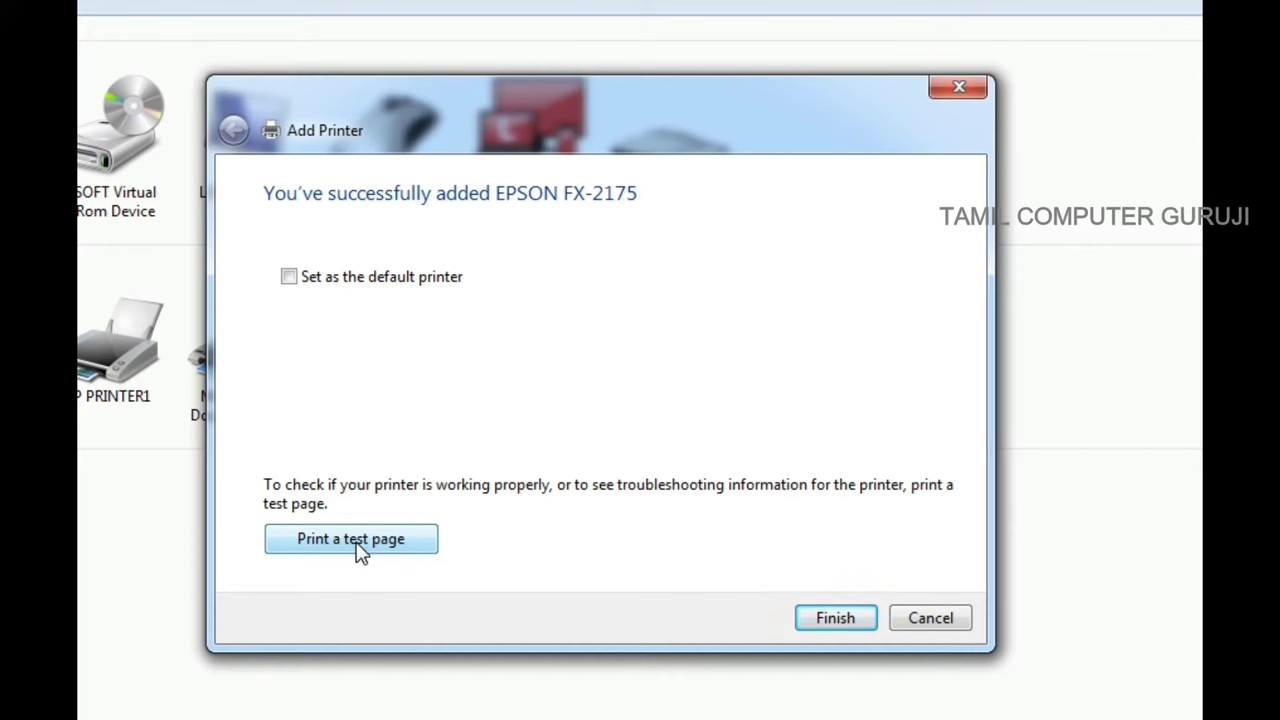
left_click(291, 280)
left_click(289, 279)
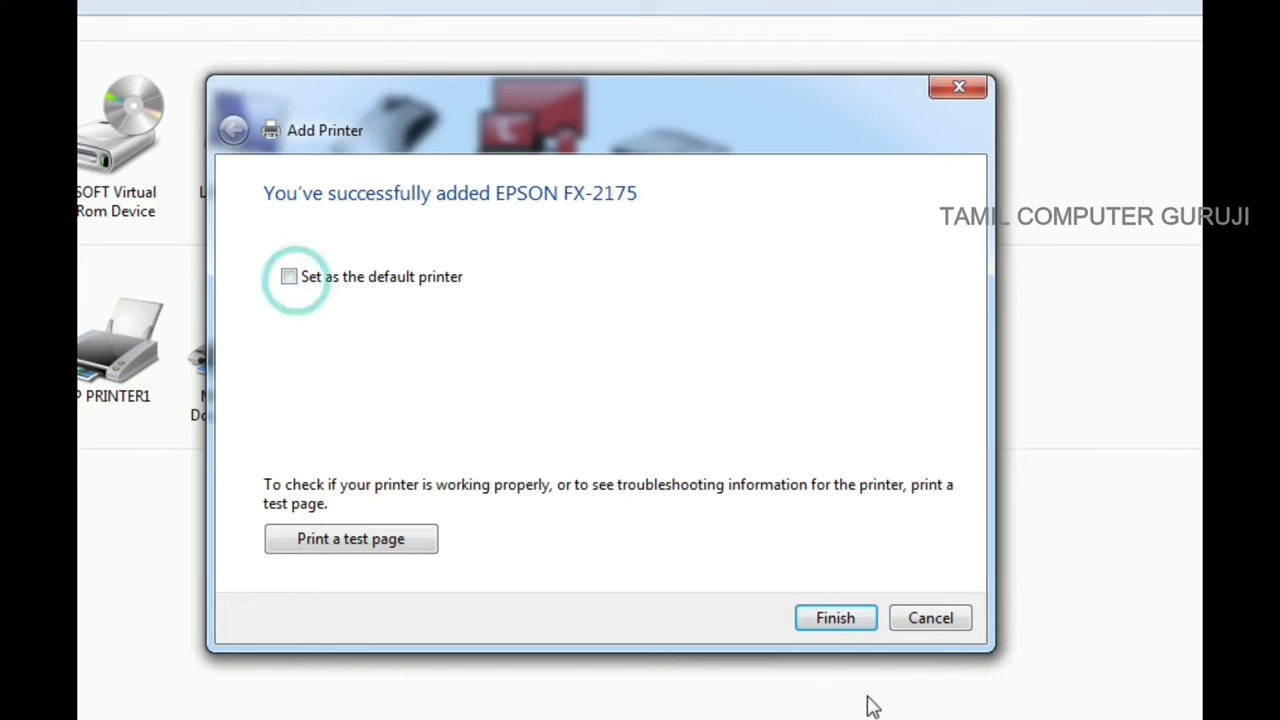
left_click(850, 622)
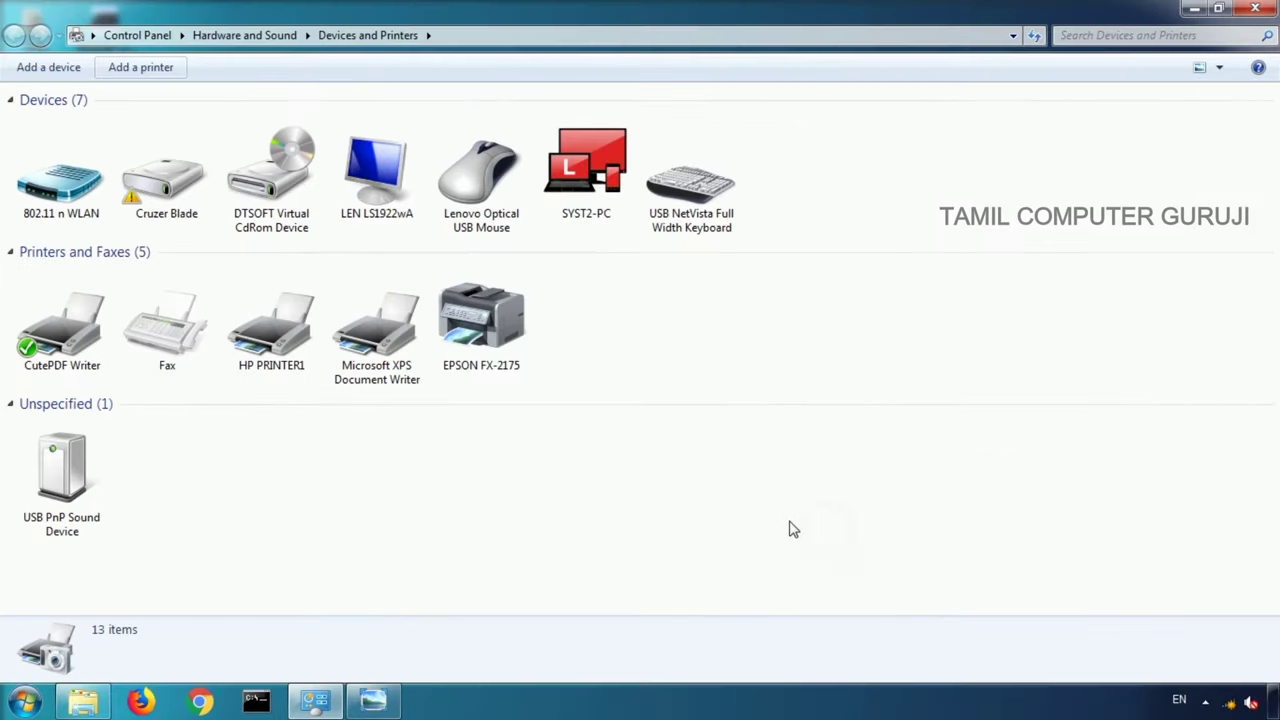
Step: Open the printer properties of the EPSON FX-2175 and check its sharing and port settings
left_click(599, 504)
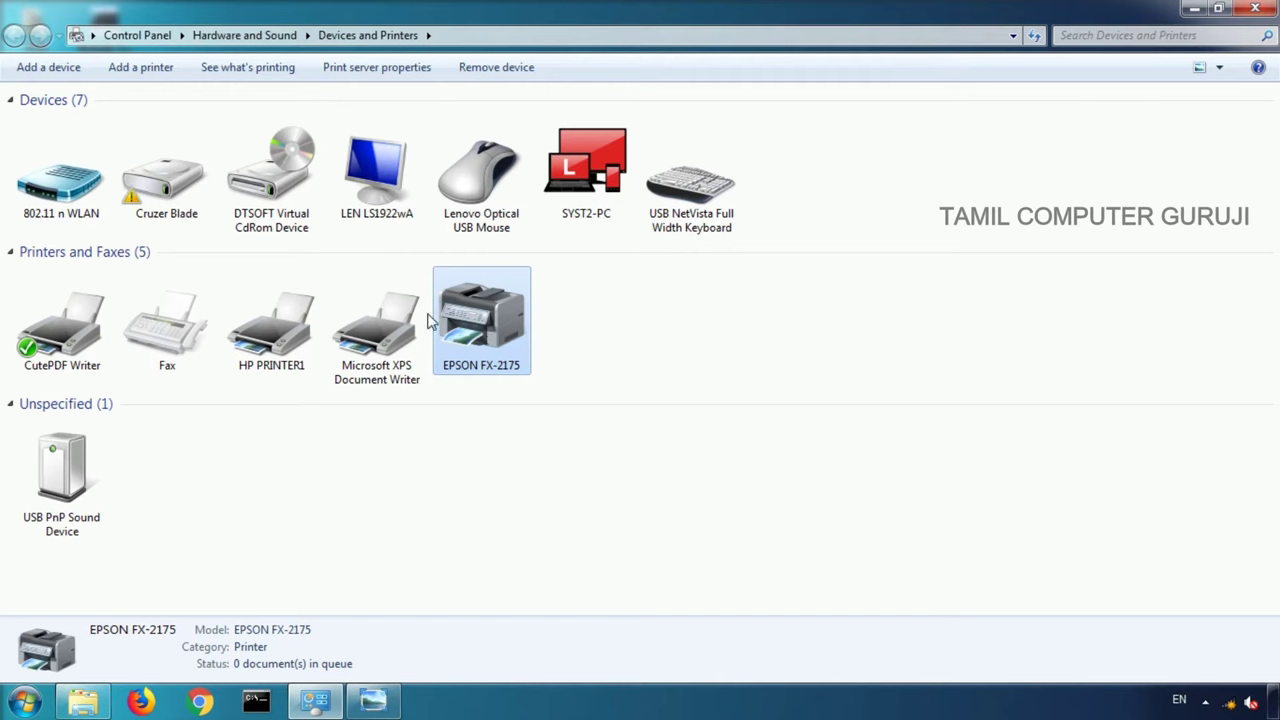
right_click(480, 305)
left_click(553, 426)
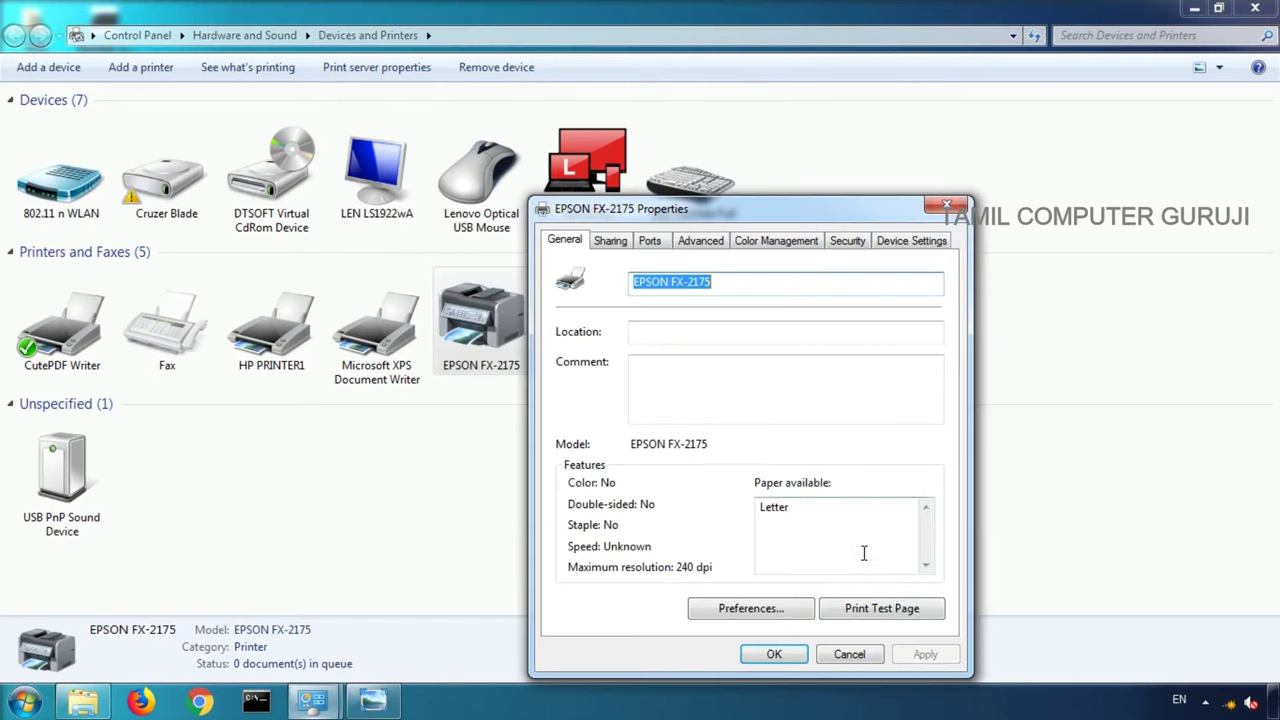
left_click(608, 242)
left_click(649, 242)
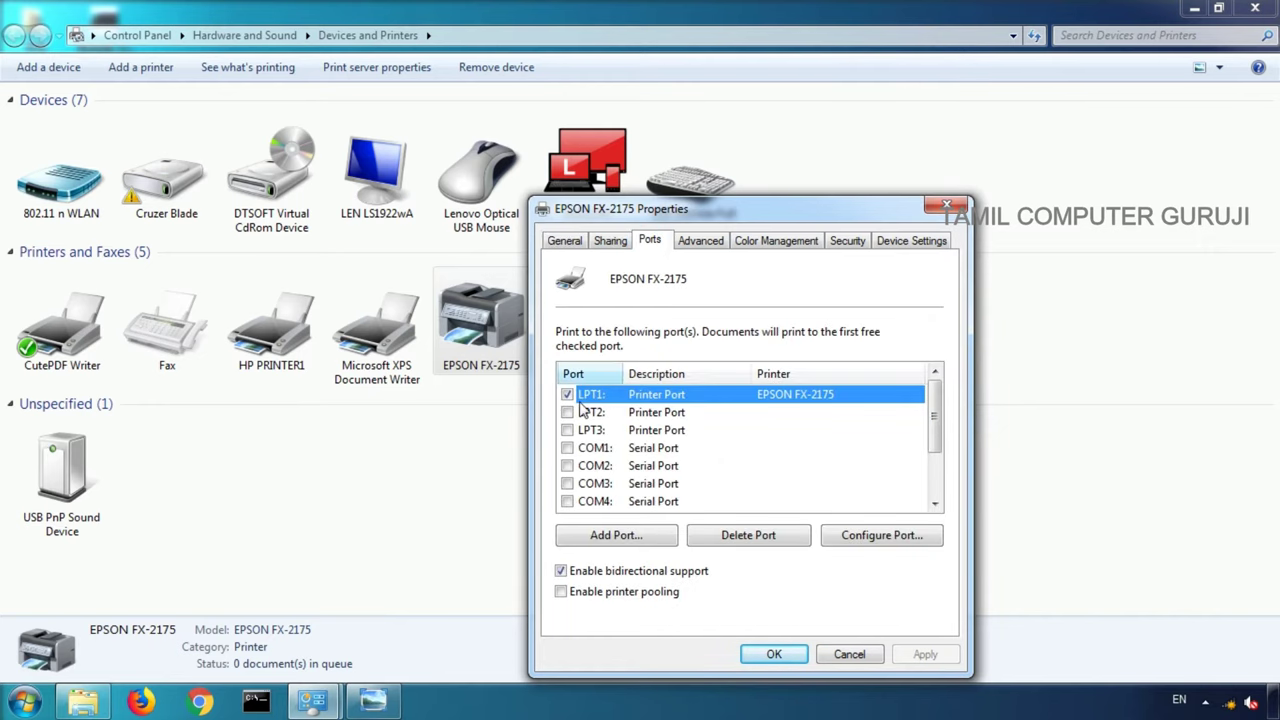
Step: Review the printer's LPT1 port assignment and its sharing option, leave it unshared, and close the properties
left_click(567, 412)
left_click(567, 394)
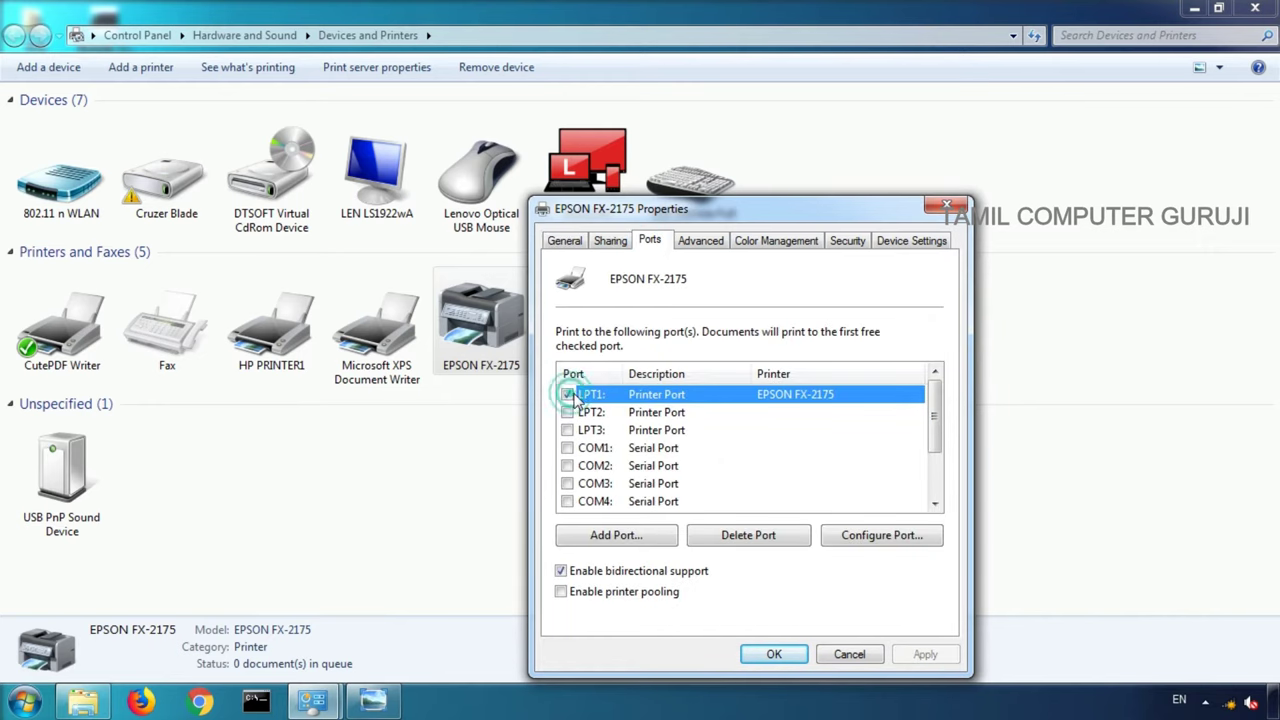
key("ctrl+shift+Tab")
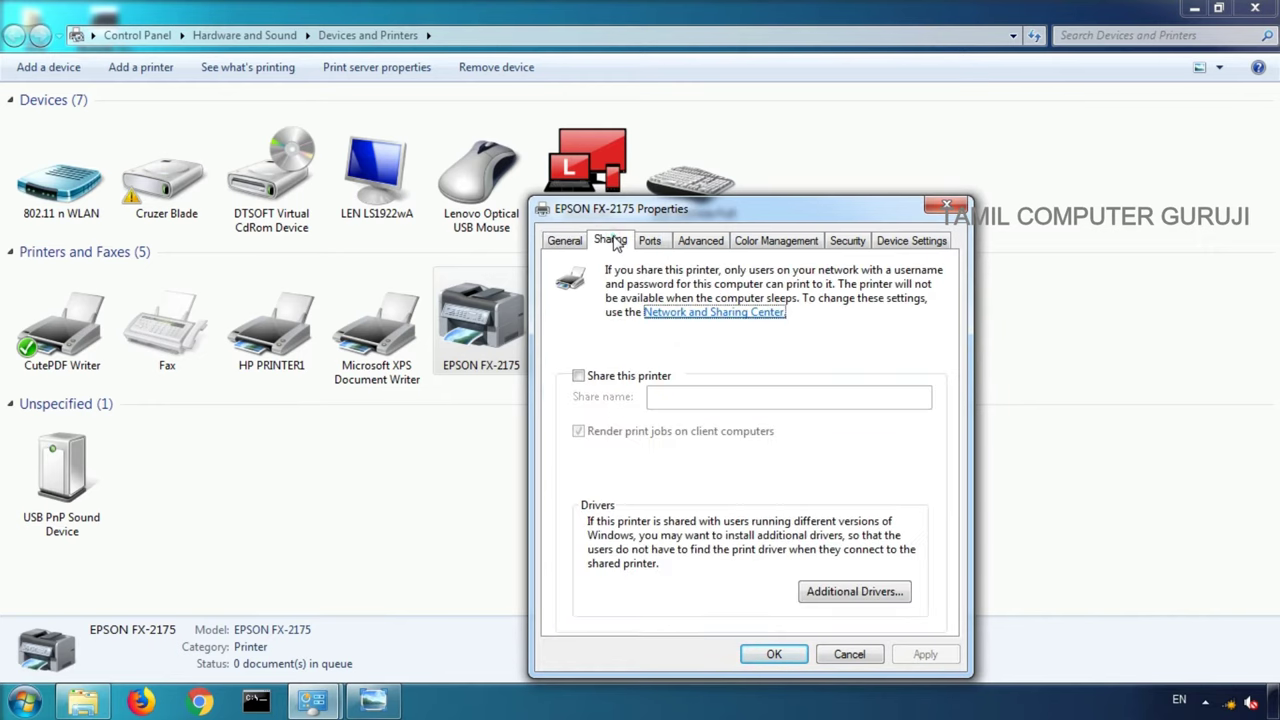
left_click(588, 383)
left_click(588, 383)
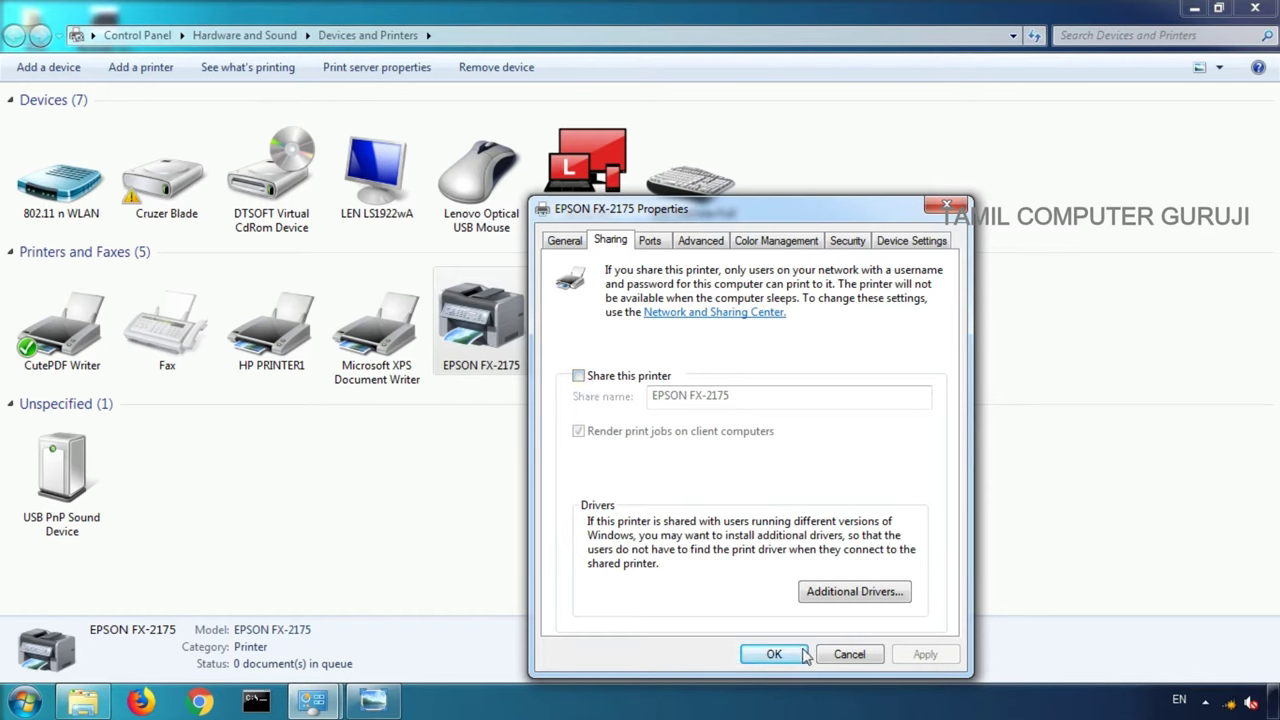
left_click(772, 655)
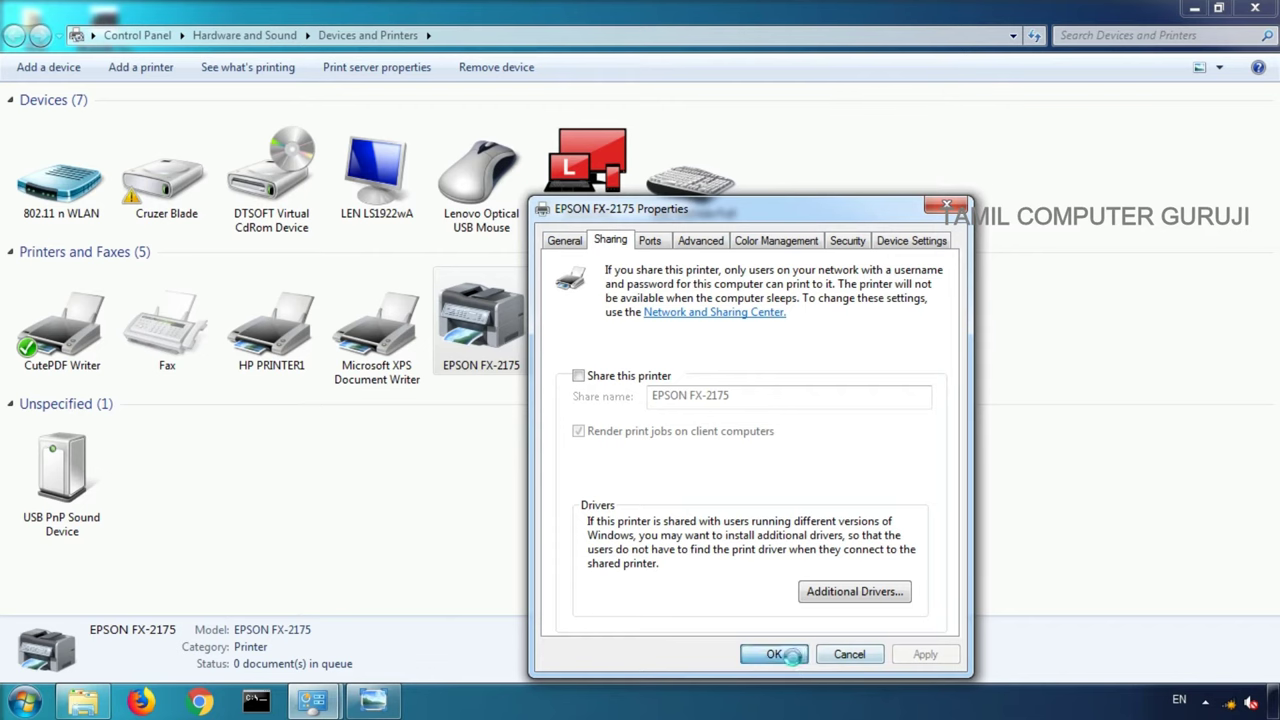
Step: Close the Devices and Printers window and open it again
right_click(511, 343)
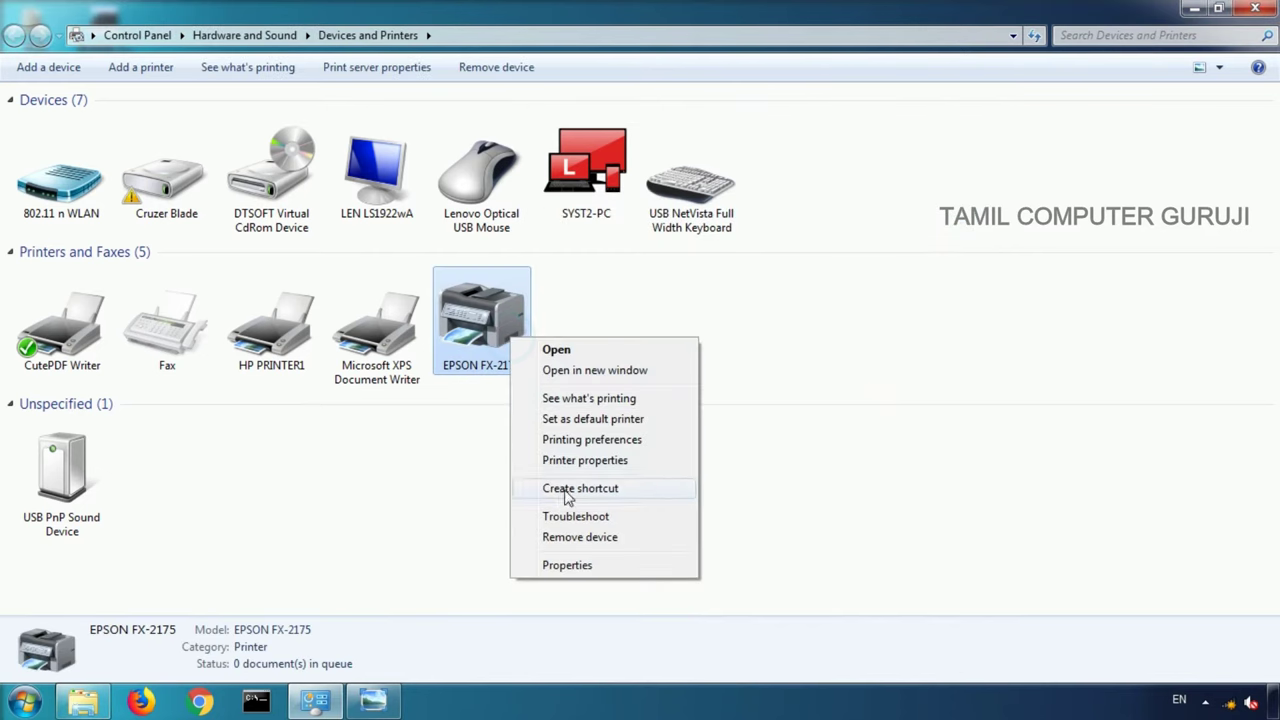
left_click(460, 462)
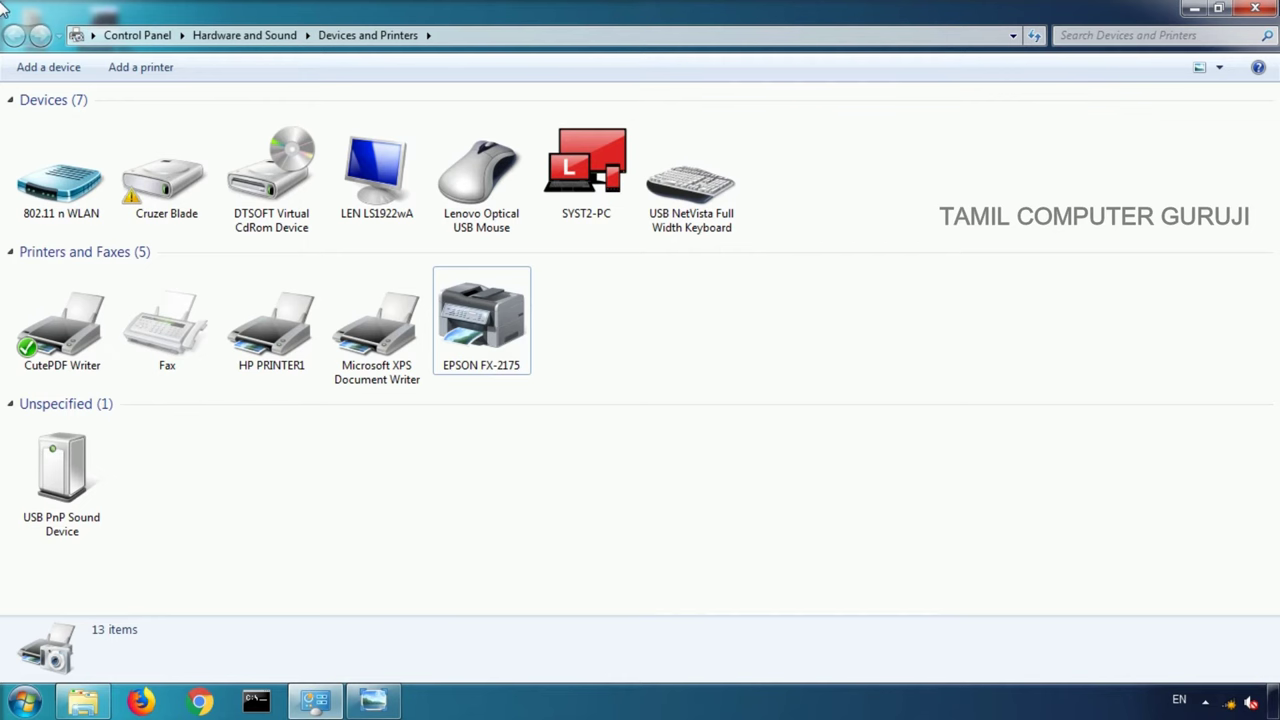
left_click(1255, 8)
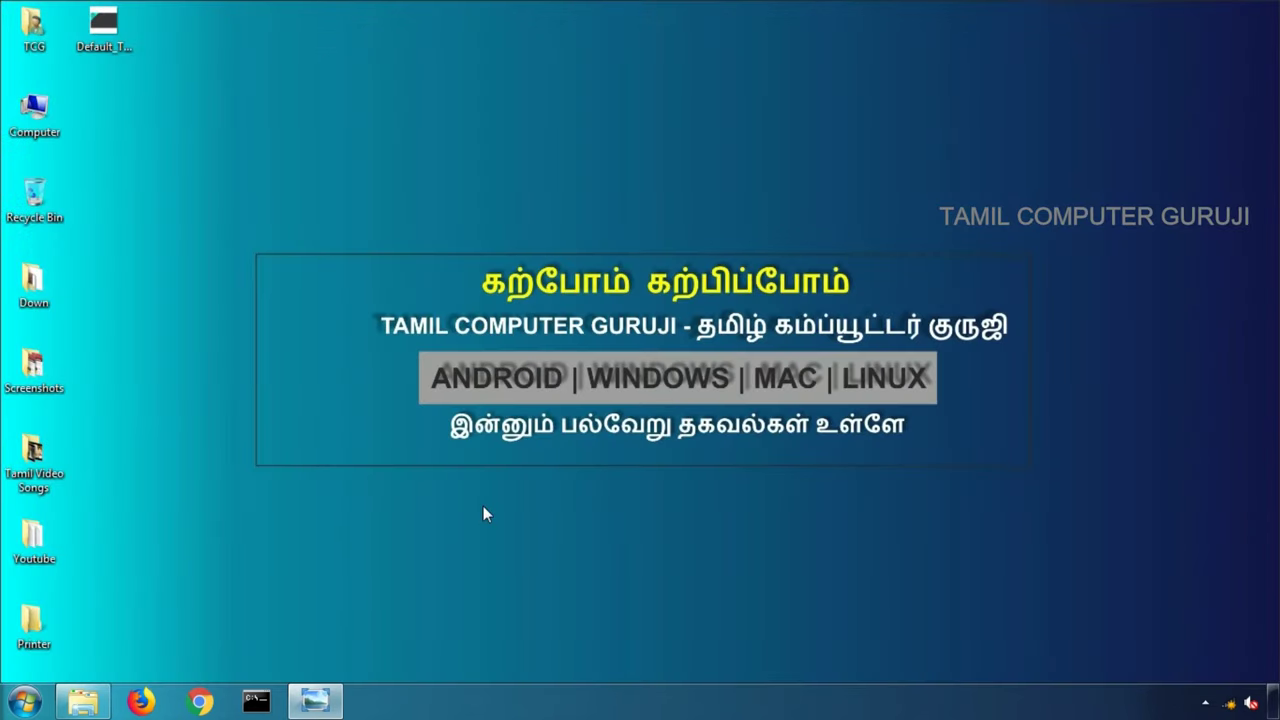
left_click(24, 702)
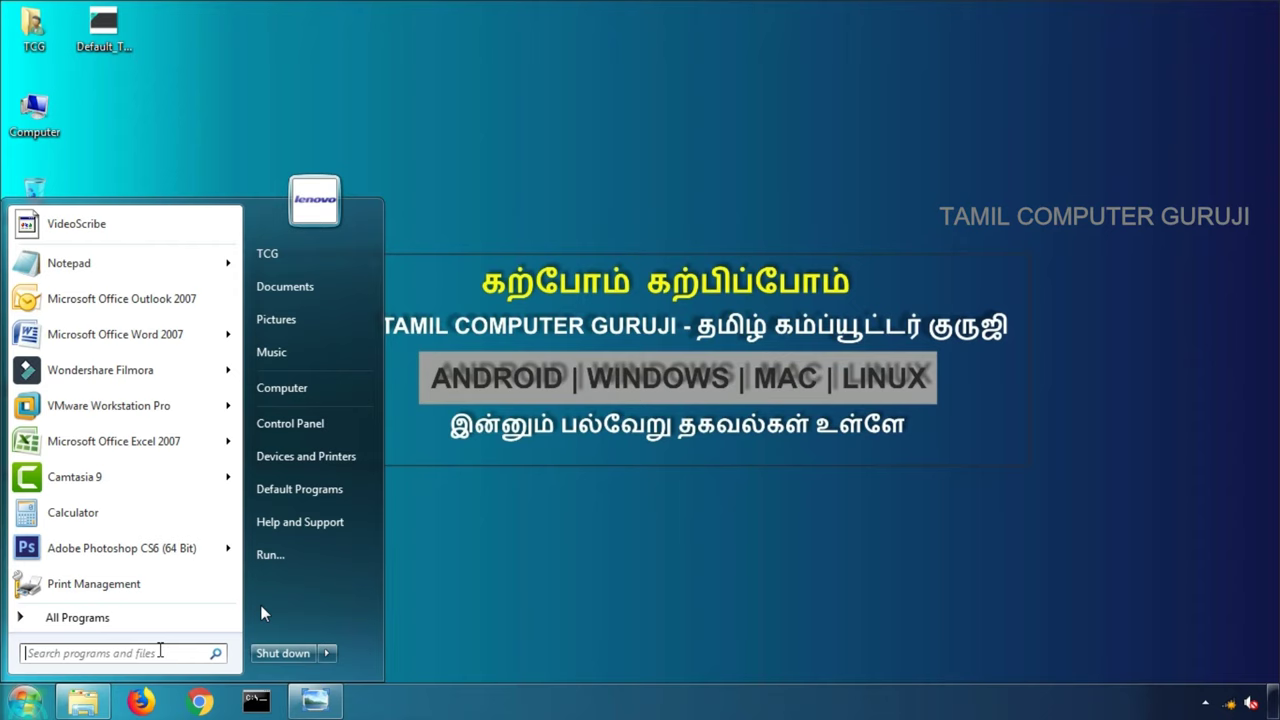
left_click(310, 451)
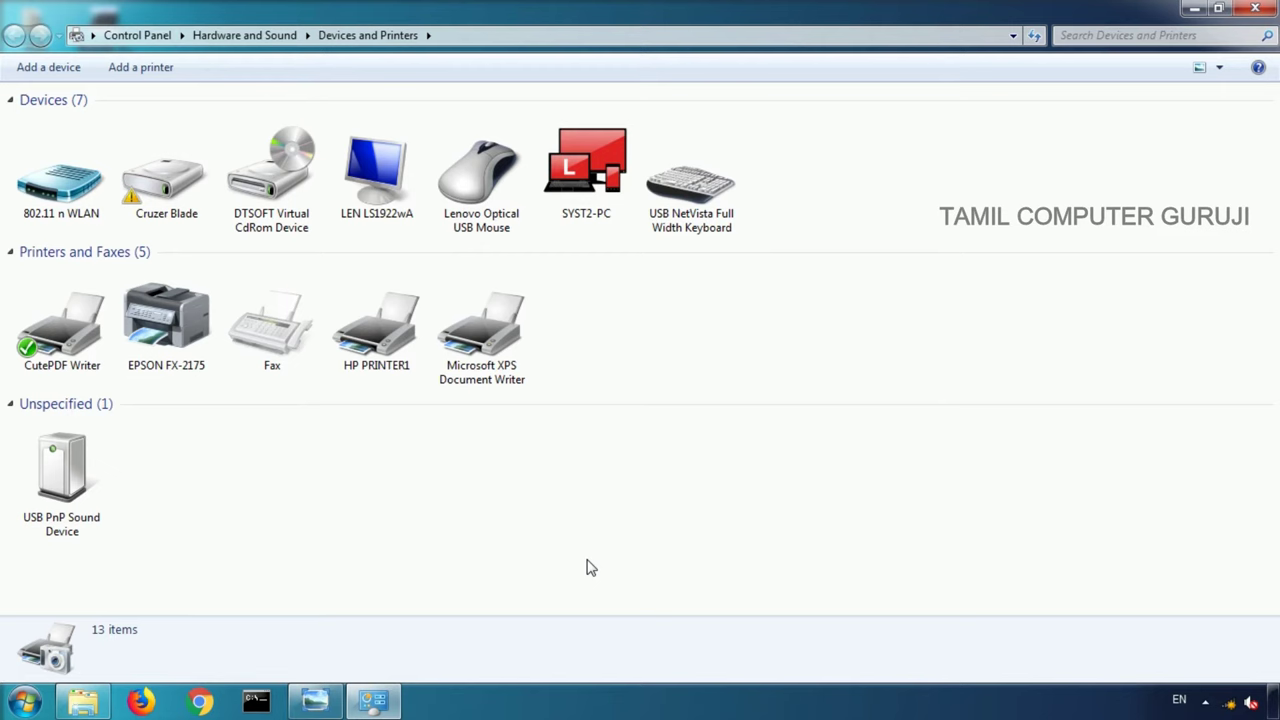
Step: Switch to Windows Photo Viewer, look through the LPT and USB printer cable pictures, and close the viewer
key("alt+Tab")
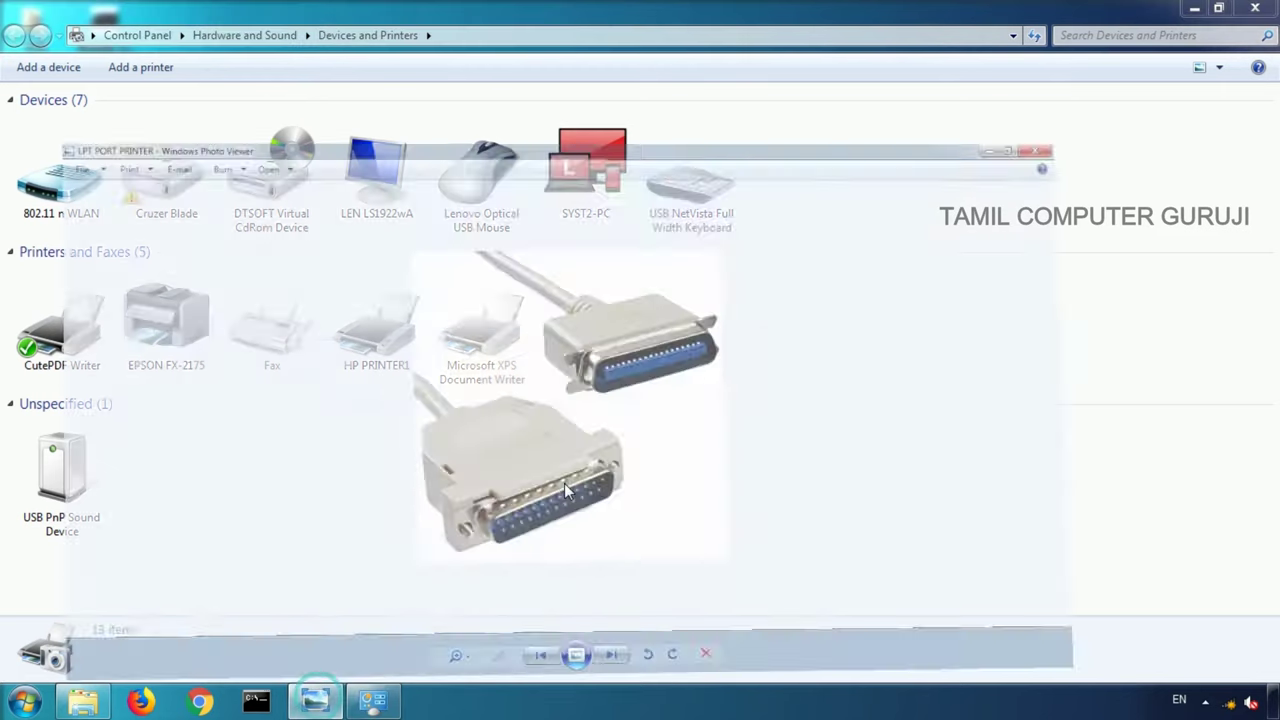
key("Right")
key("Right")
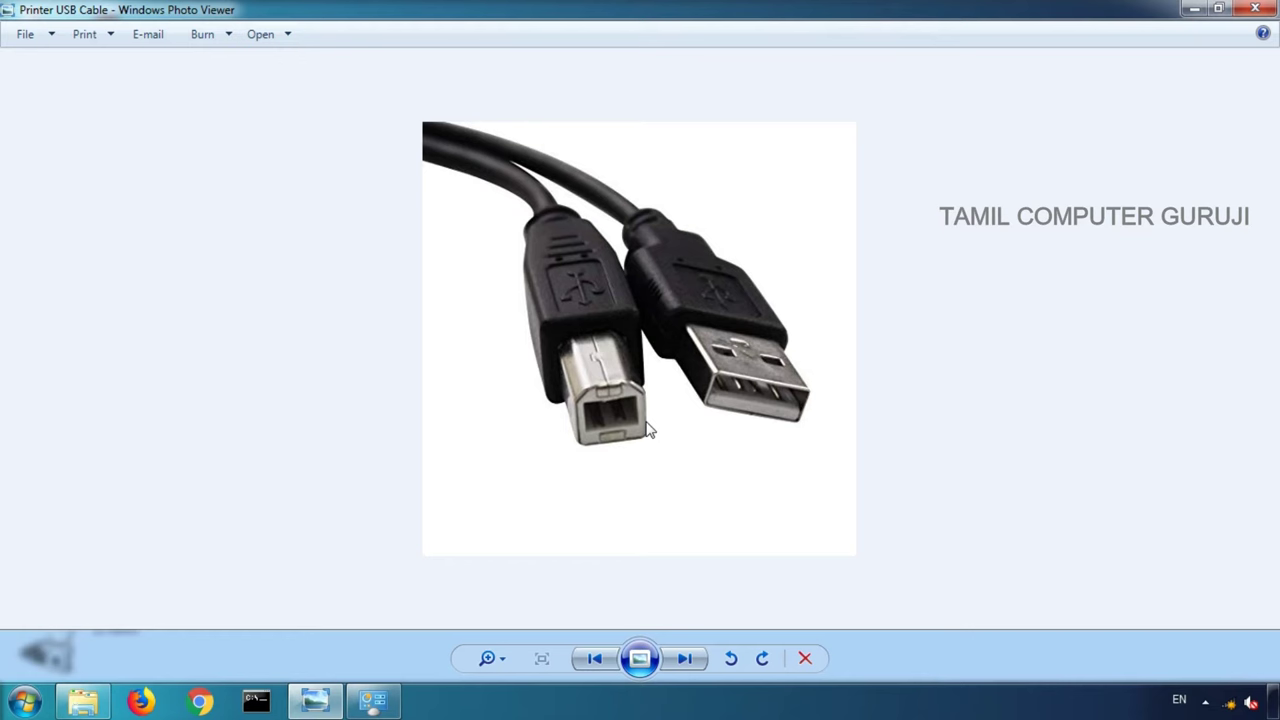
left_click(1258, 10)
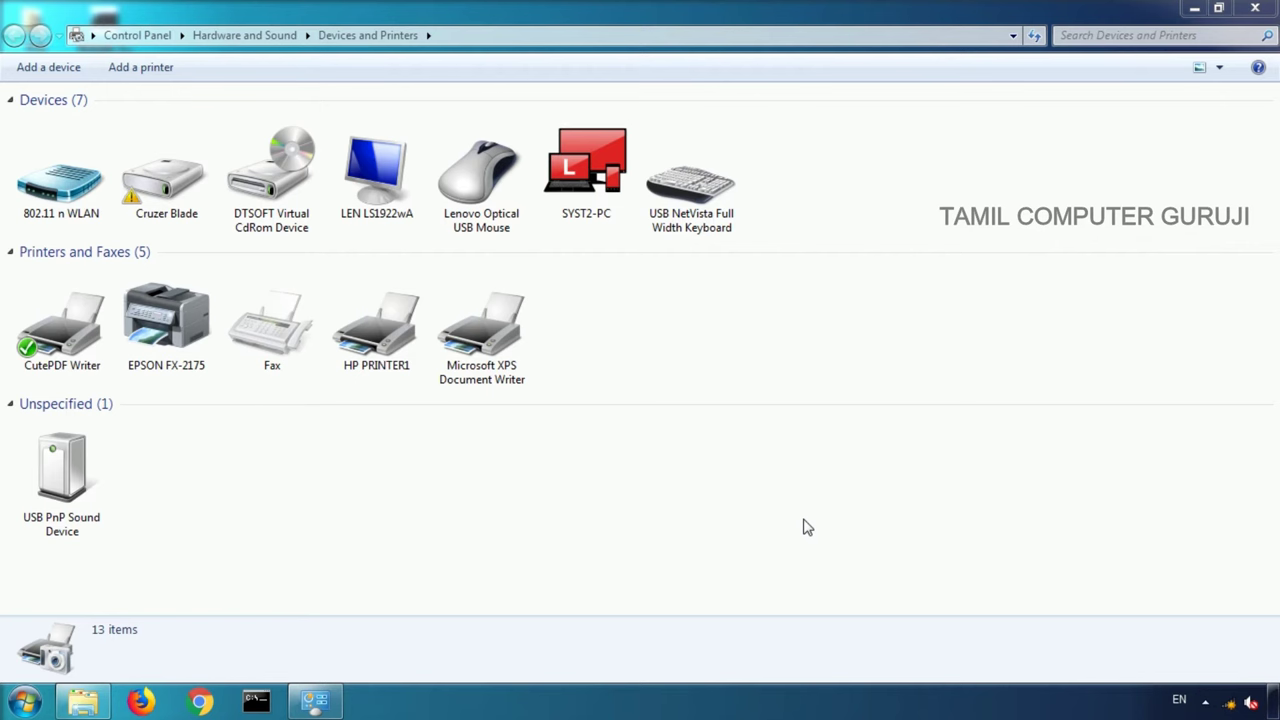
Step: Start adding another local printer and assign it to the existing port FILE: (Print to File)
left_click(378, 335)
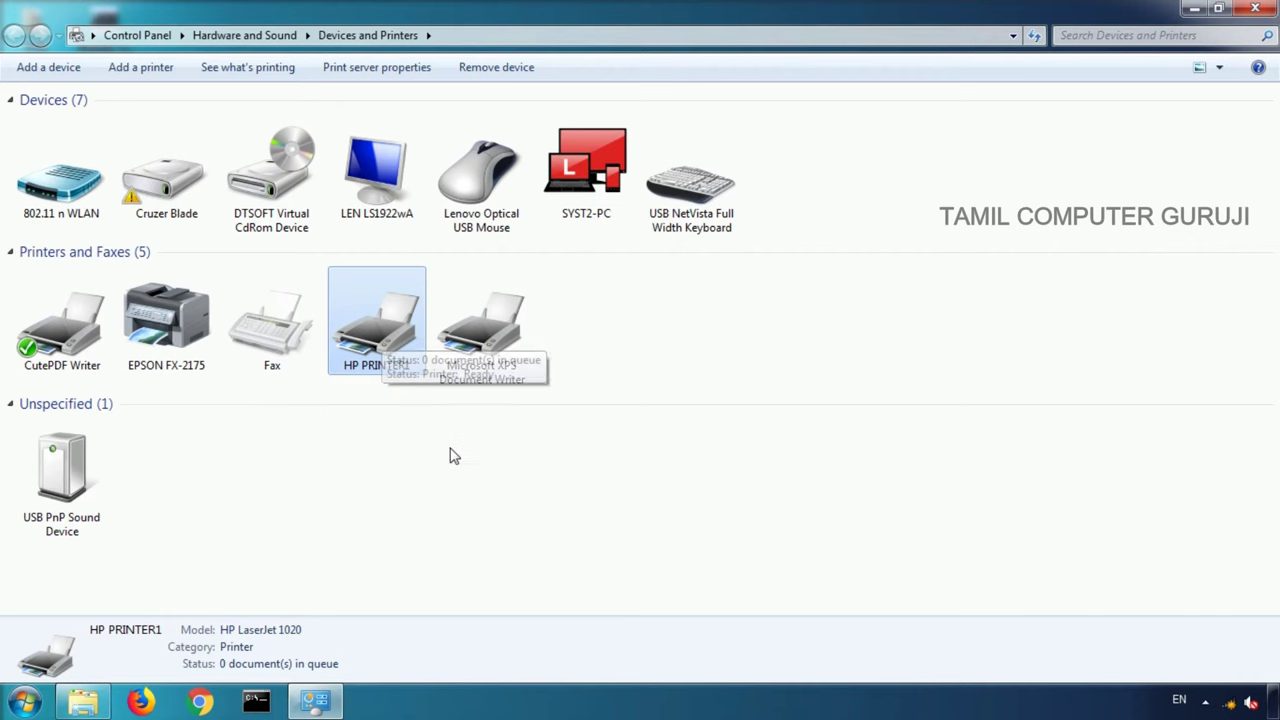
left_click(136, 72)
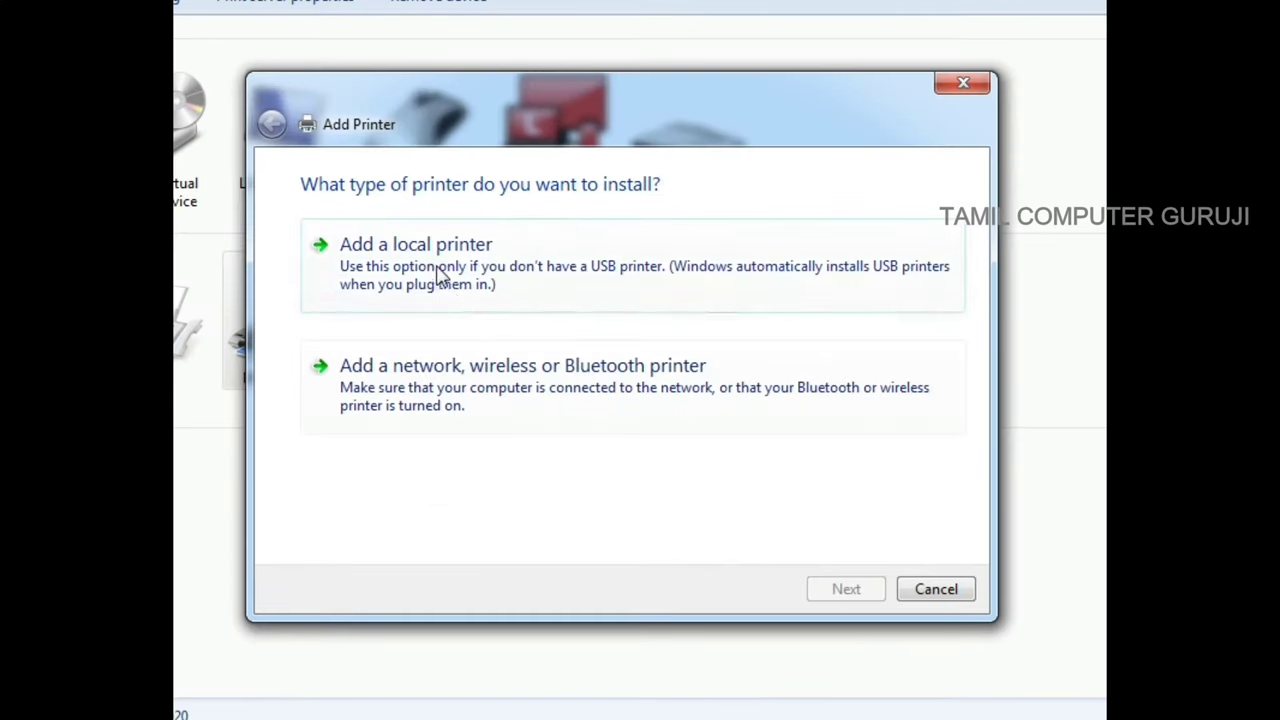
left_click(440, 276)
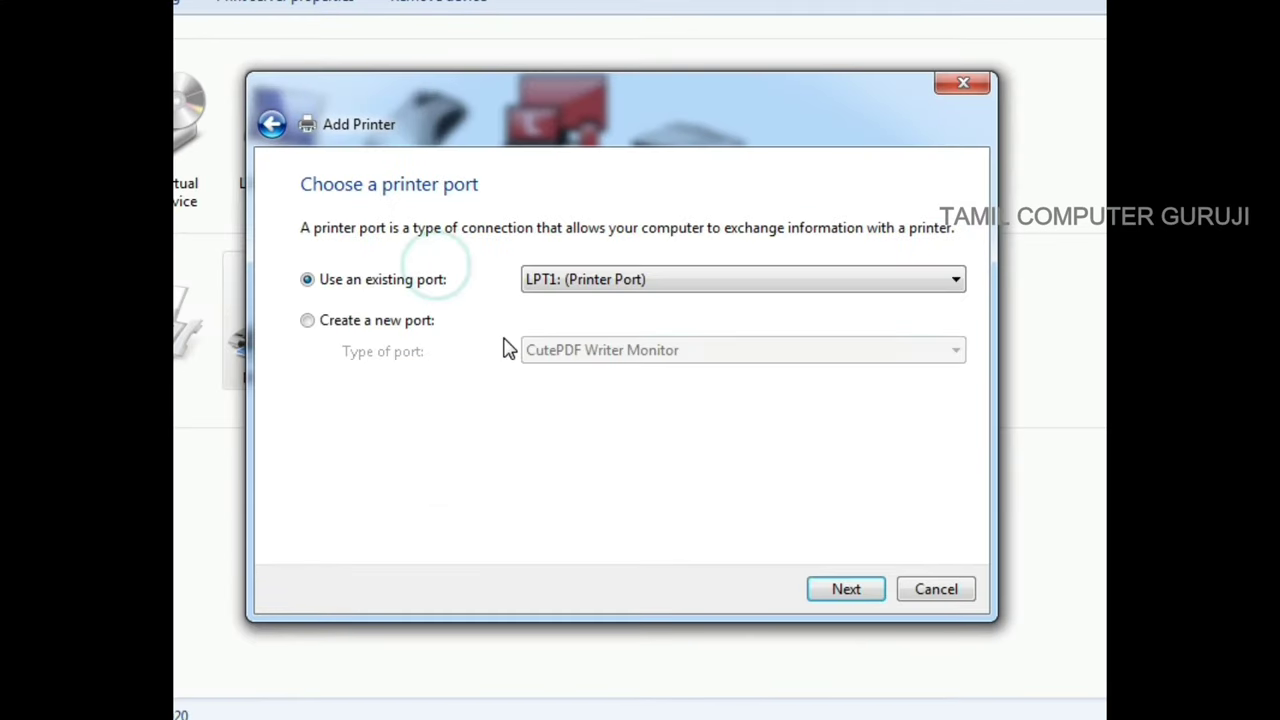
left_click(580, 283)
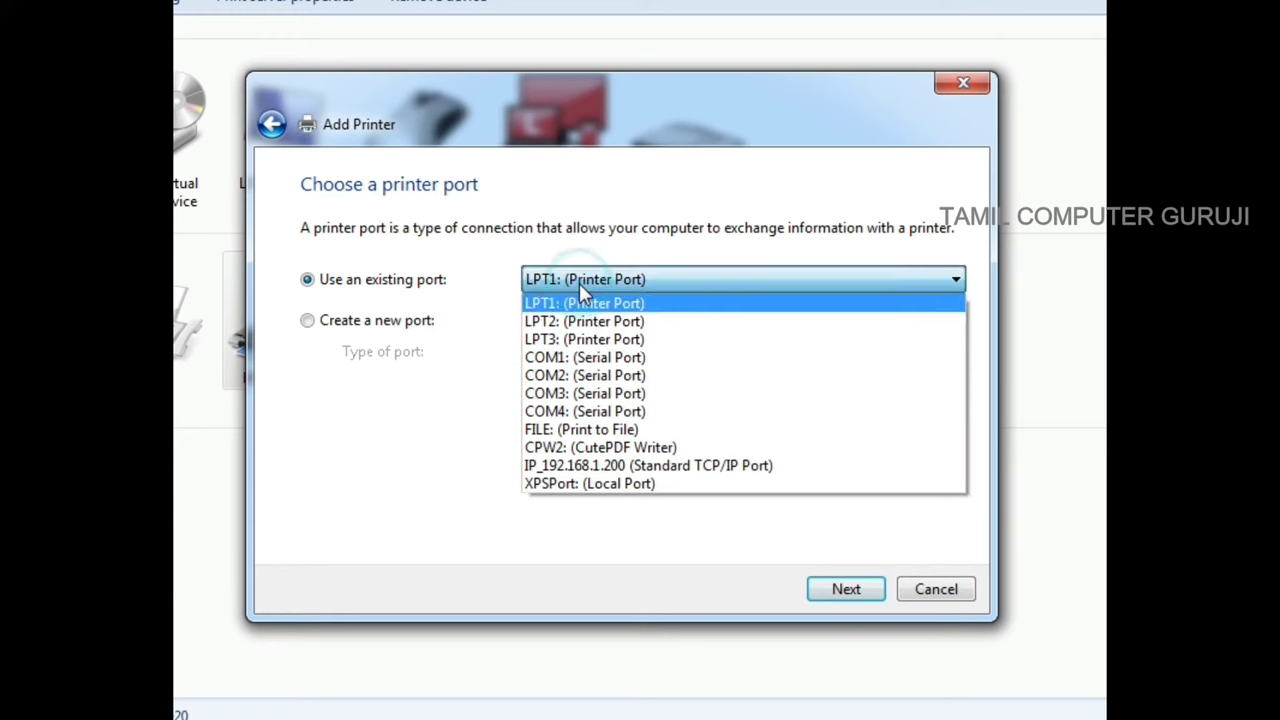
left_click(598, 433)
left_click(846, 587)
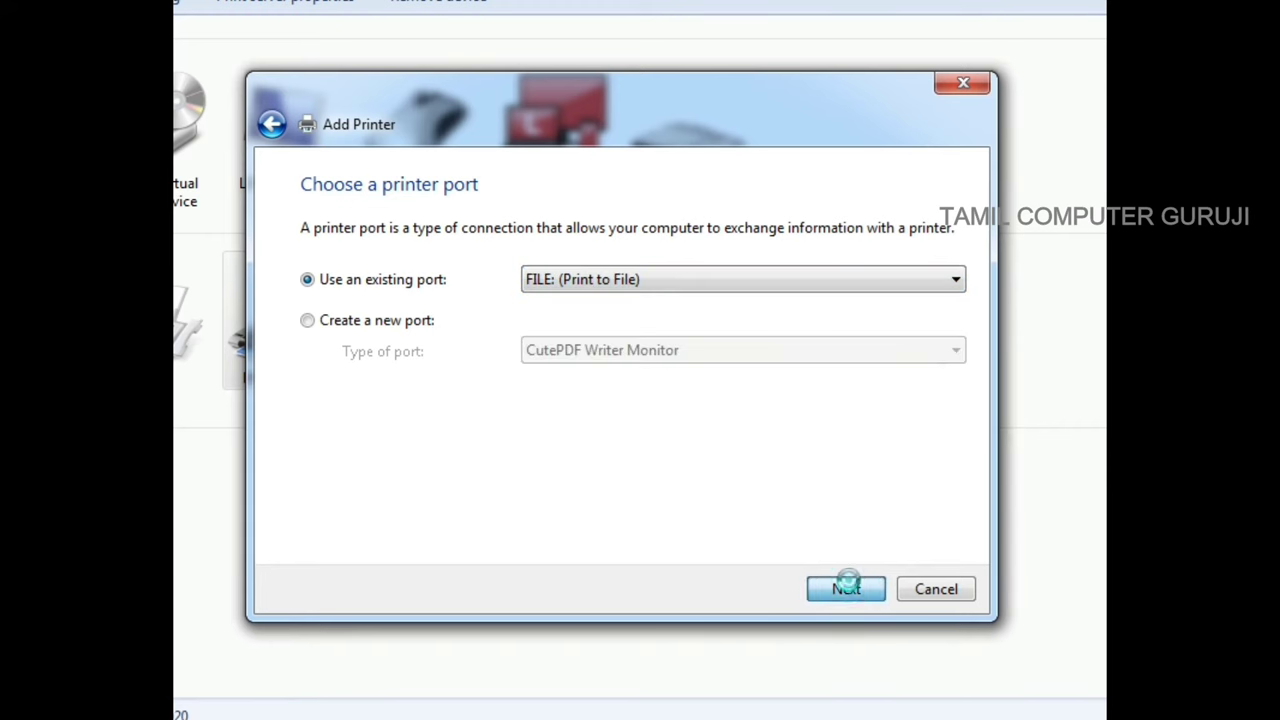
Step: Choose HP as the manufacturer and HP 915 as the printer driver
left_click(343, 428)
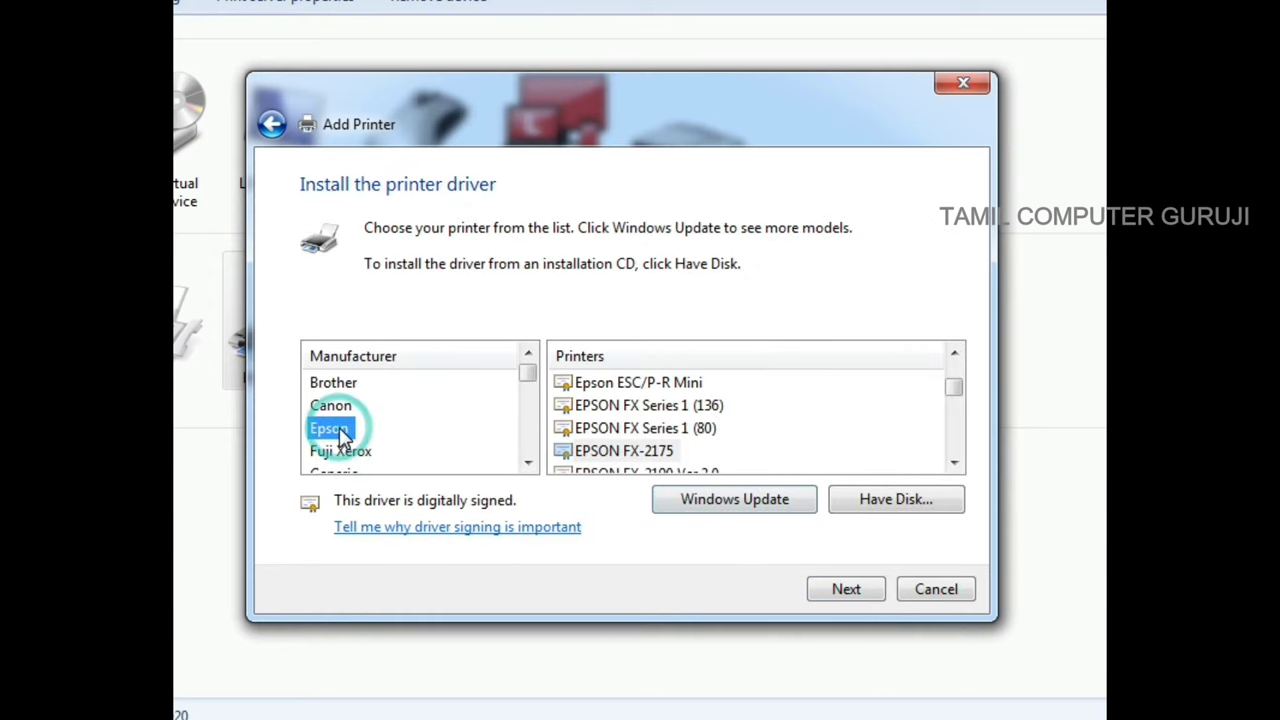
key("h")
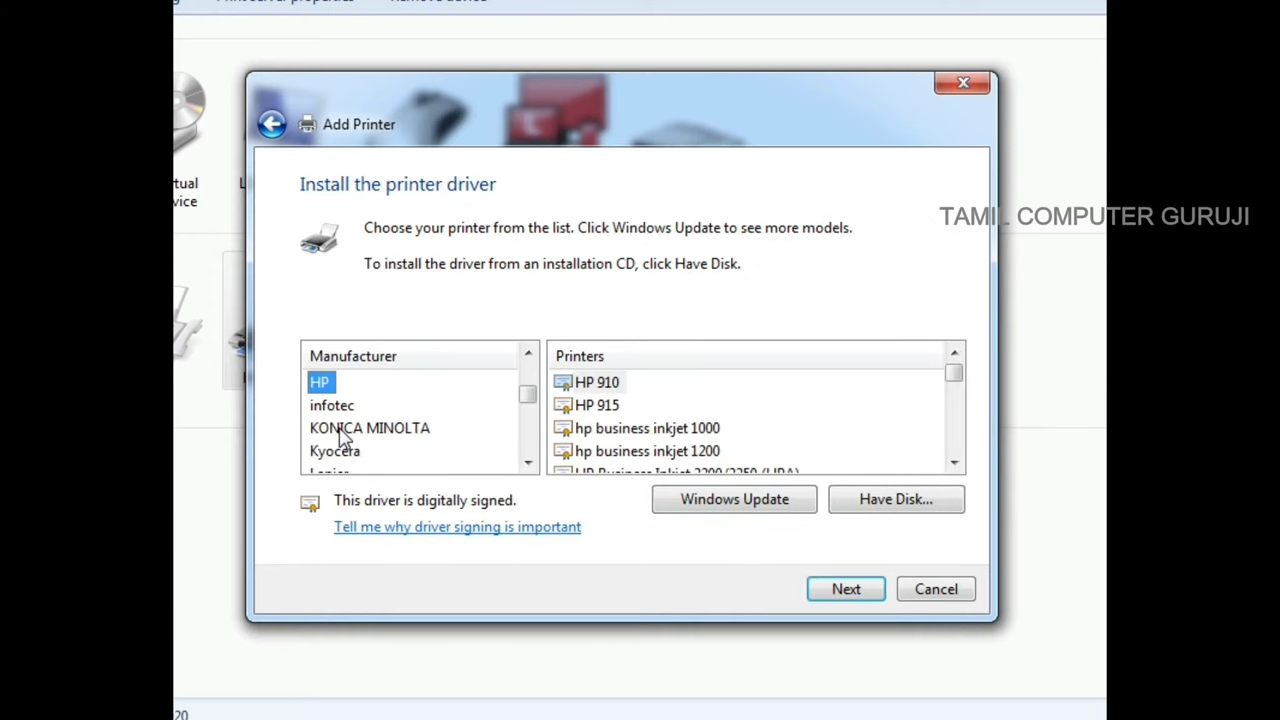
left_click(600, 405)
left_click(857, 590)
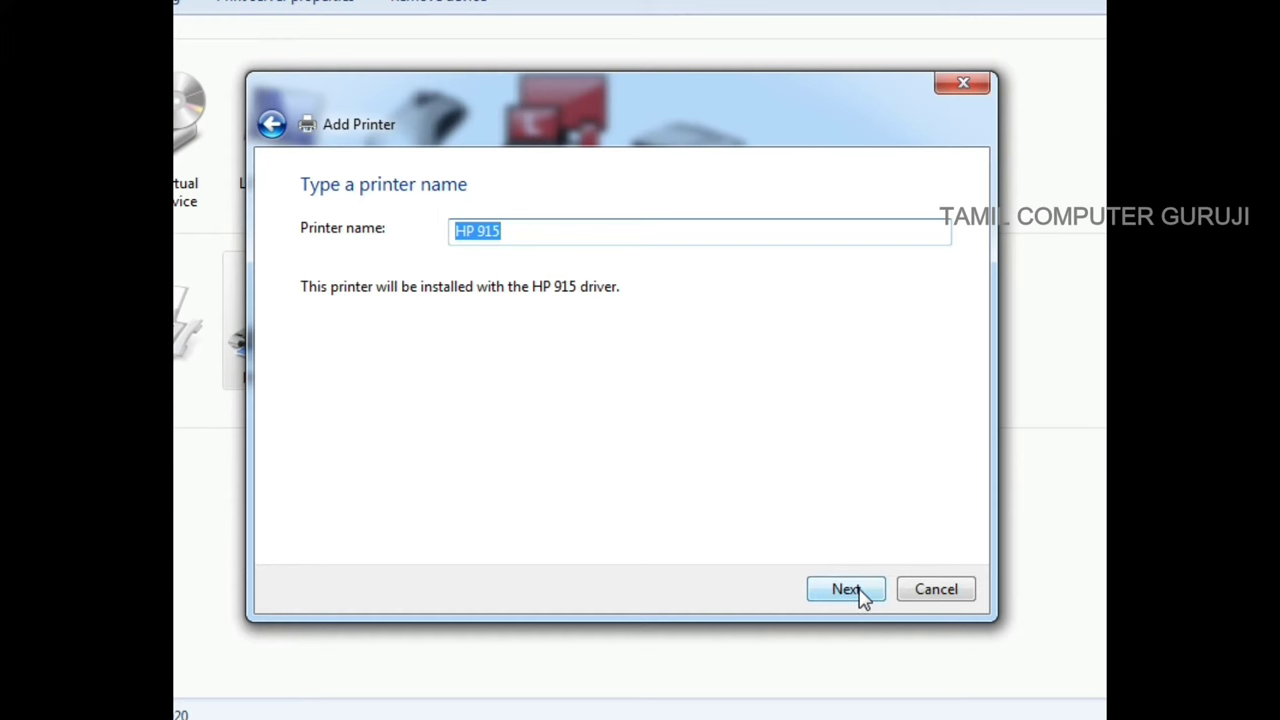
Step: Install the printer under the name HP 915, exit the wizard at the sharing page, and select the new printer
left_click(860, 592)
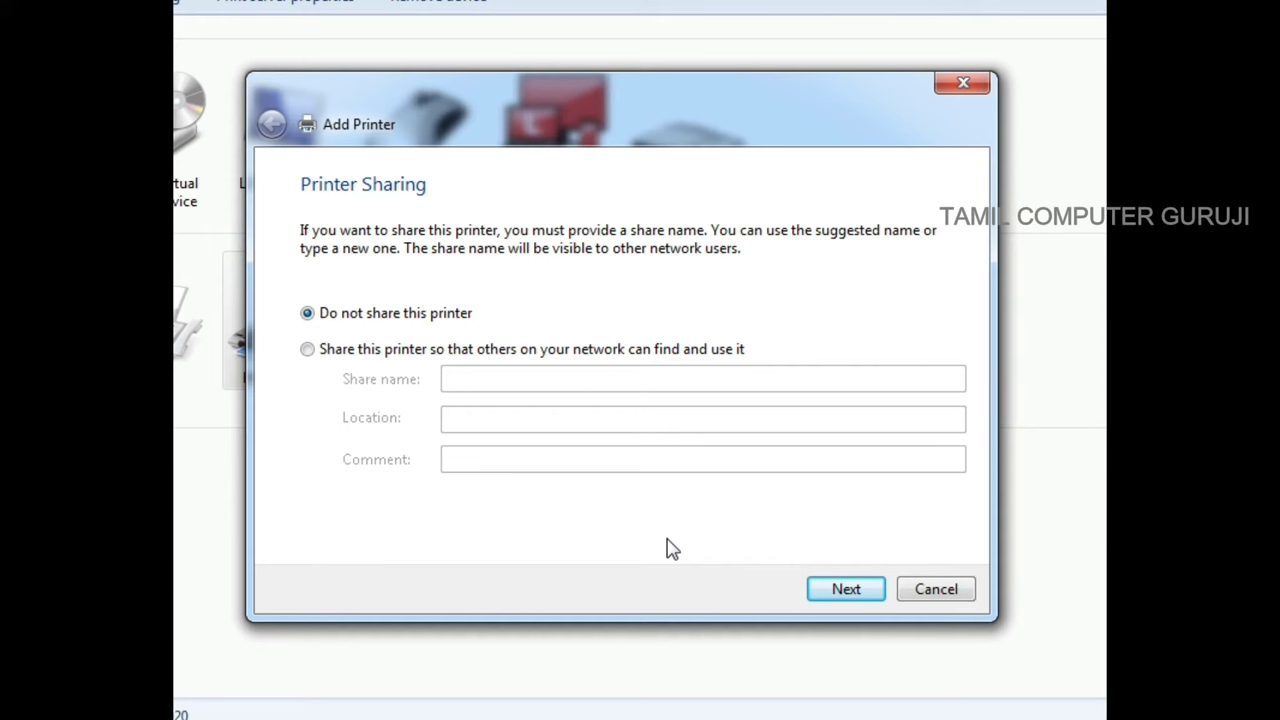
left_click(940, 590)
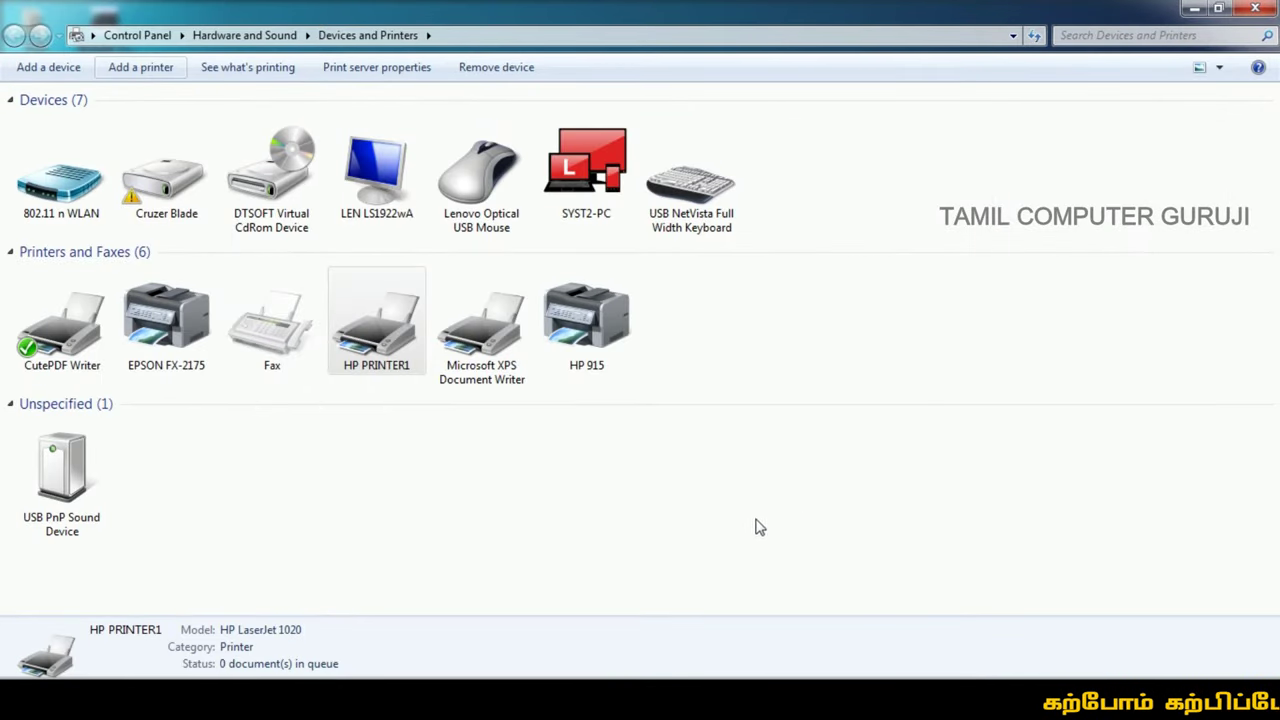
left_click(590, 328)
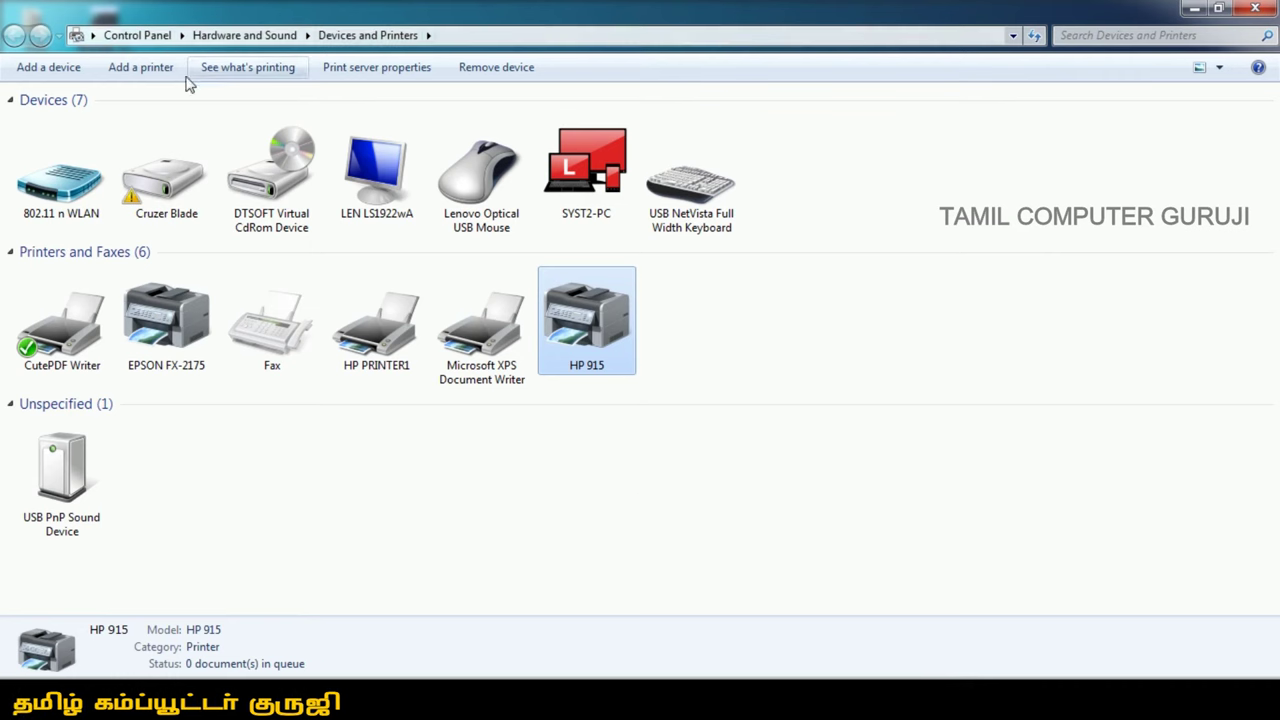
Step: Start adding a local printer on a new Standard TCP/IP Port and begin its IP address with 192
left_click(138, 76)
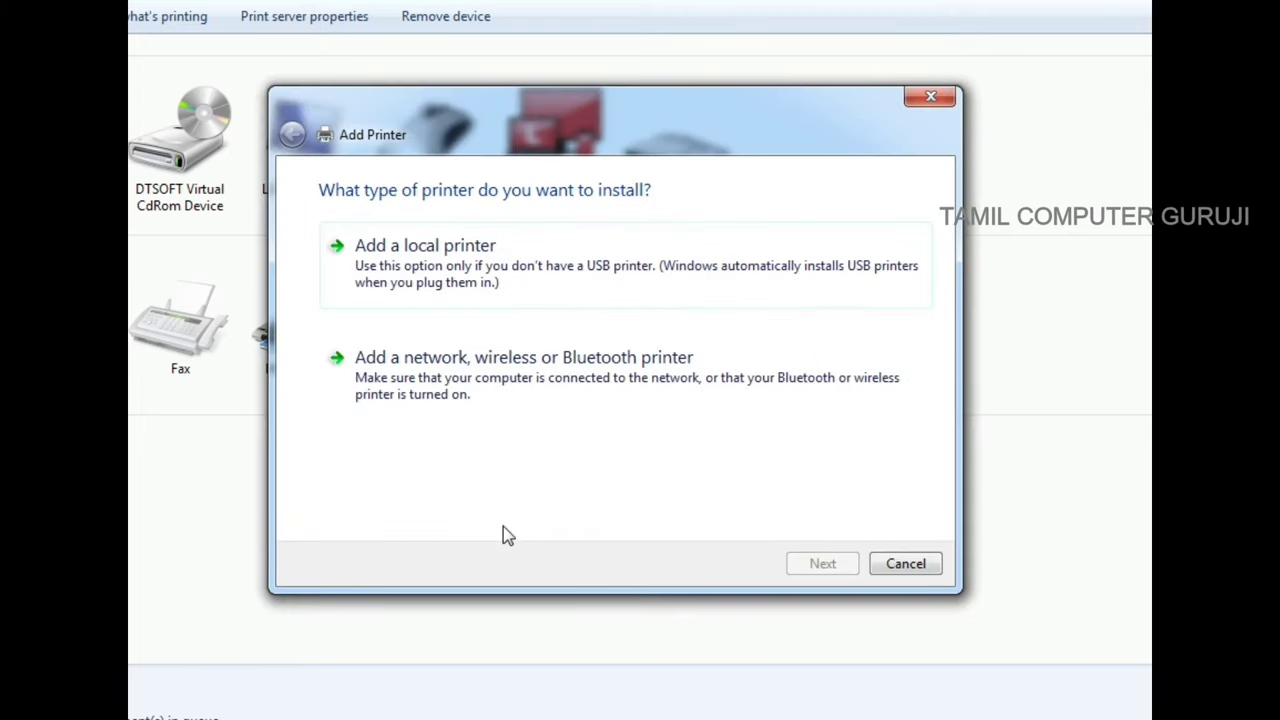
left_click(459, 285)
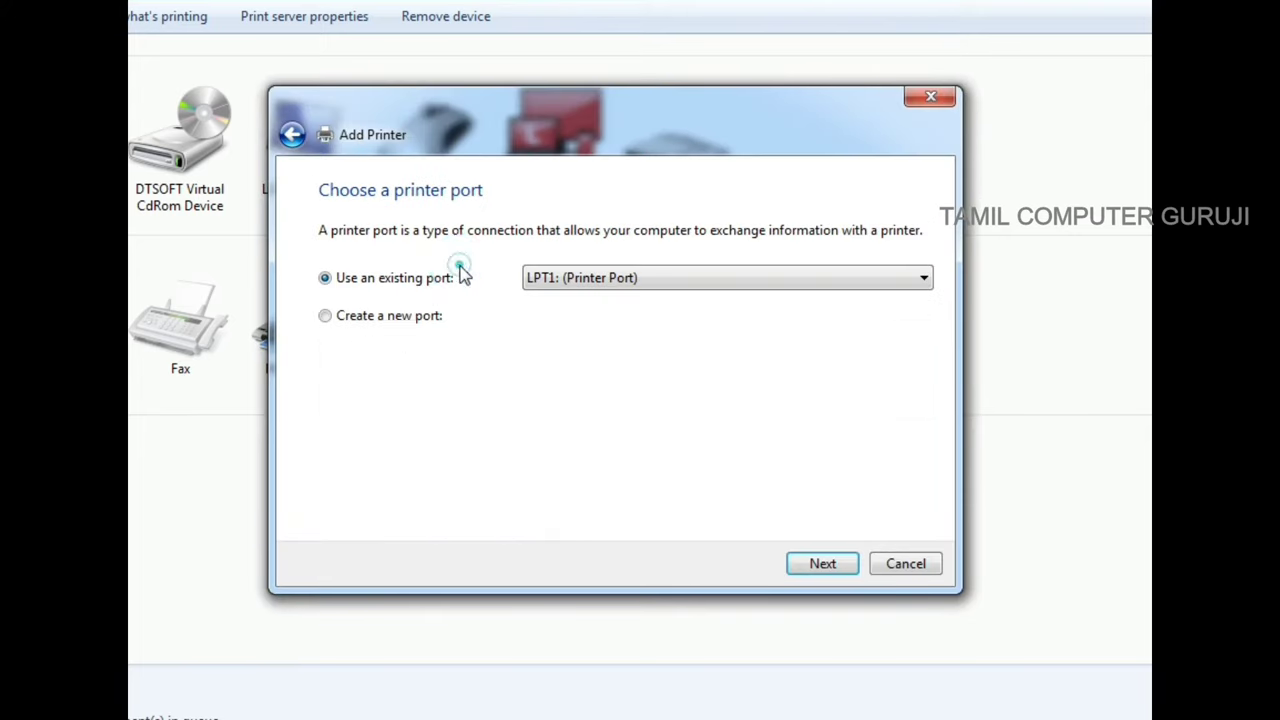
left_click(381, 321)
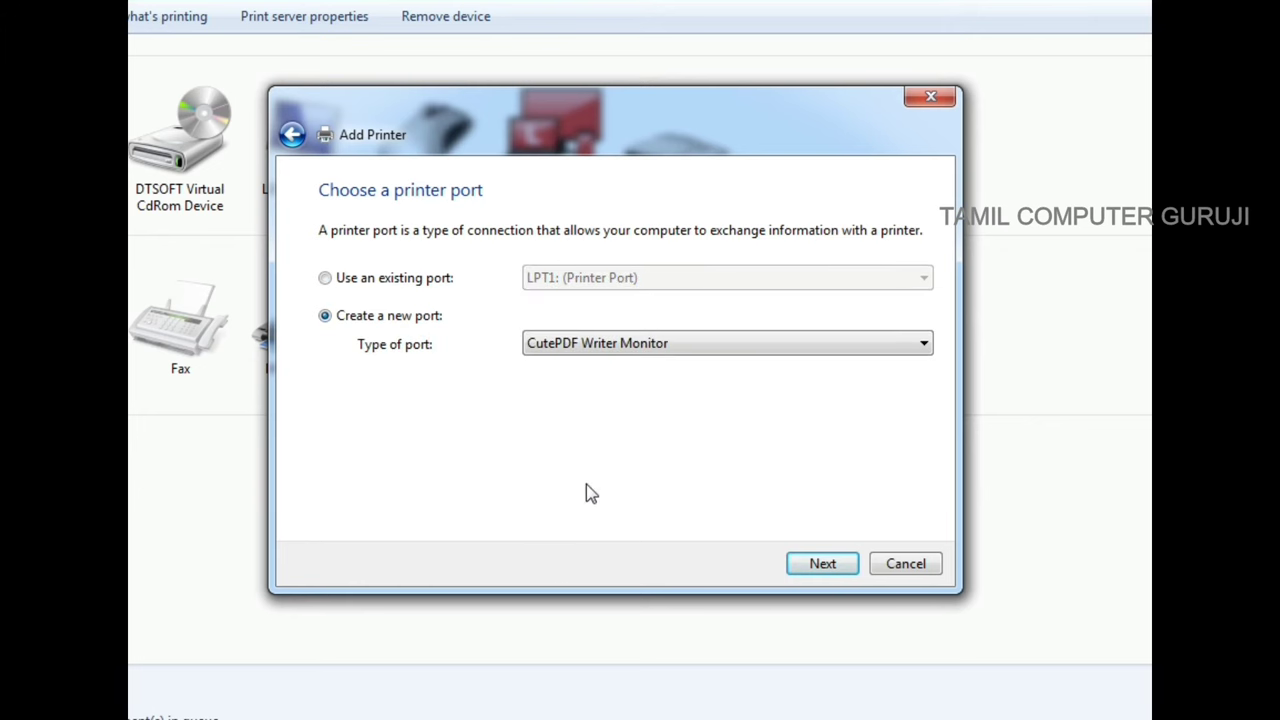
left_click(600, 350)
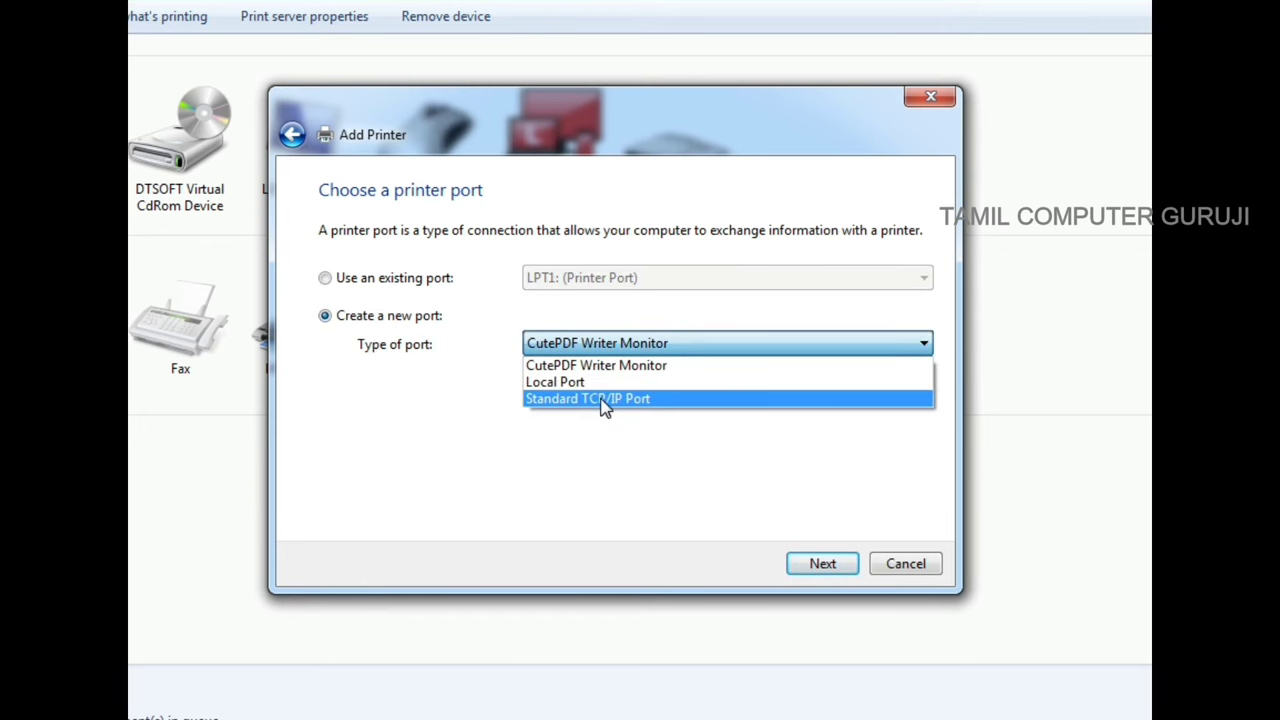
left_click(604, 400)
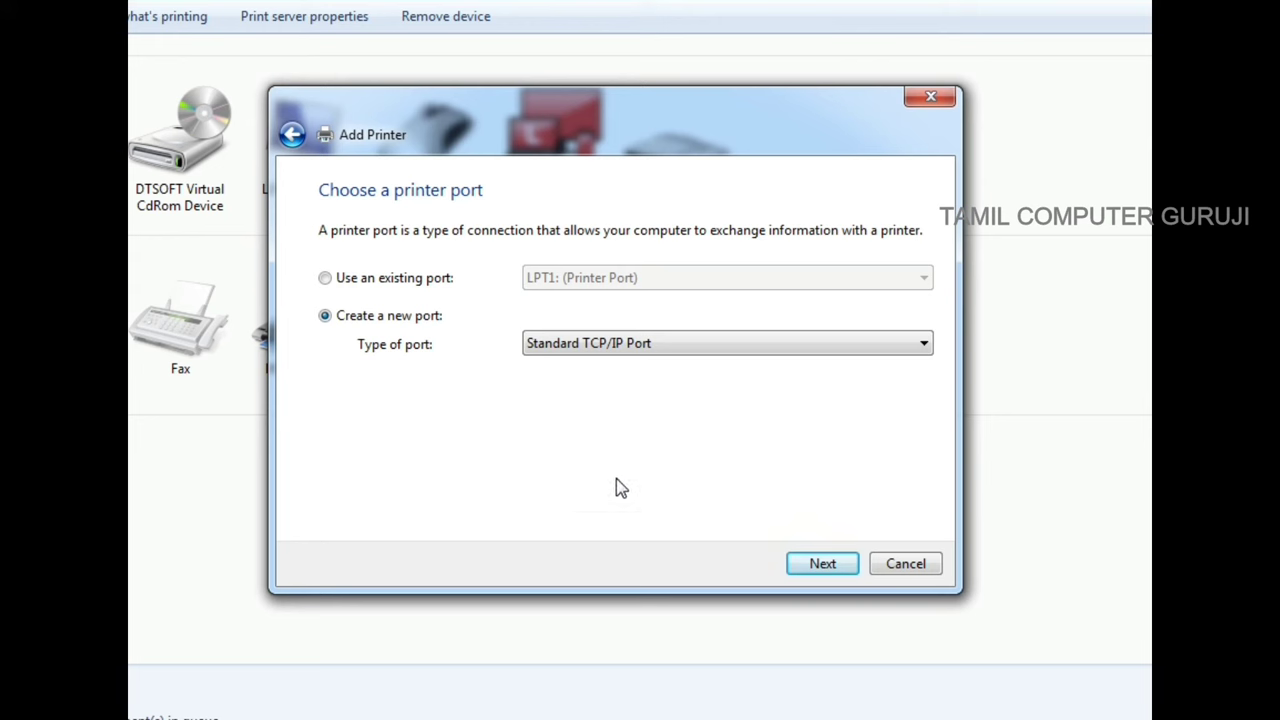
left_click(819, 567)
left_click(568, 290)
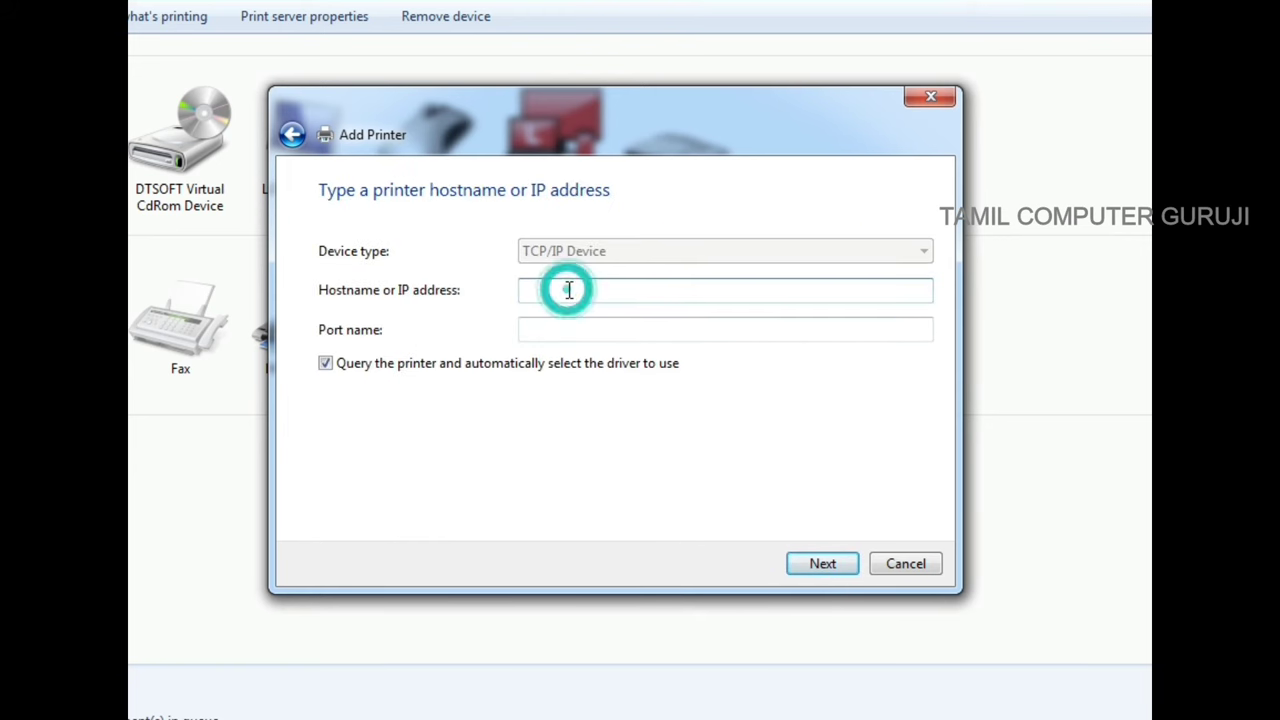
type("192")
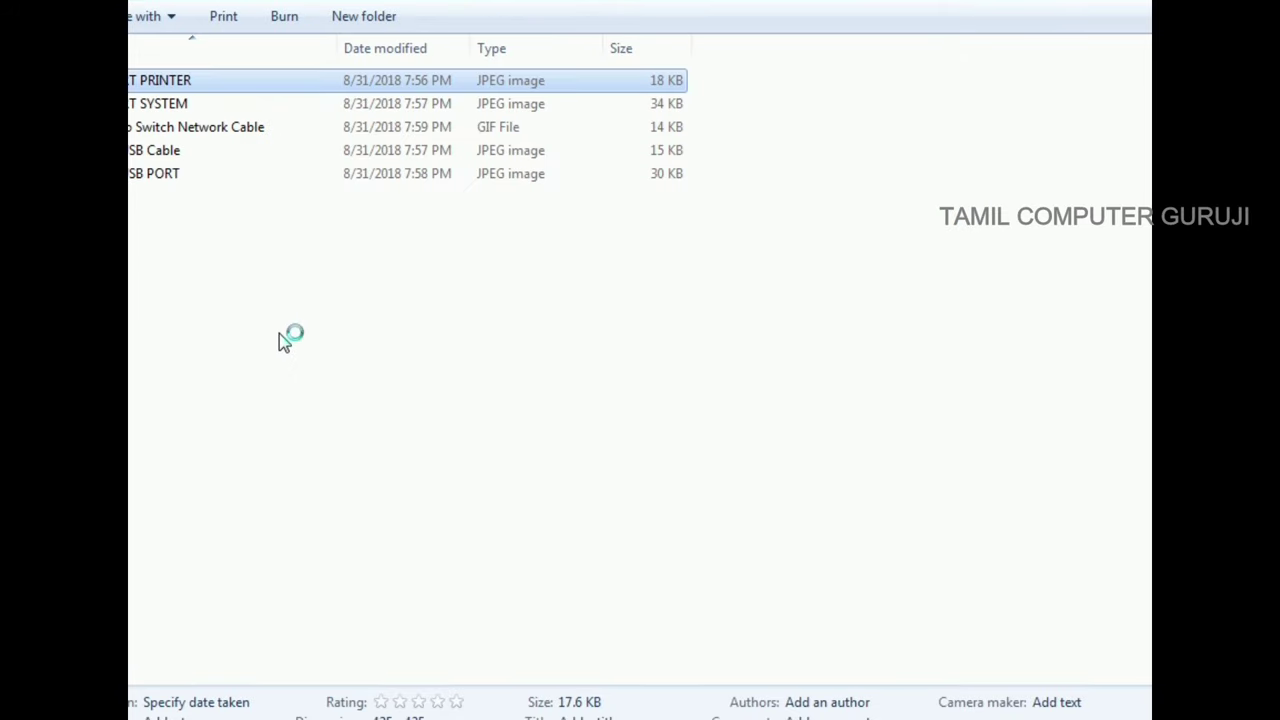
Step: View the Switch Network Cable picture from the image folder, close it, and return to the Add Printer wizard
key("Down")
key("Down")
key("Return")
scroll(693, 387, "up", 2)
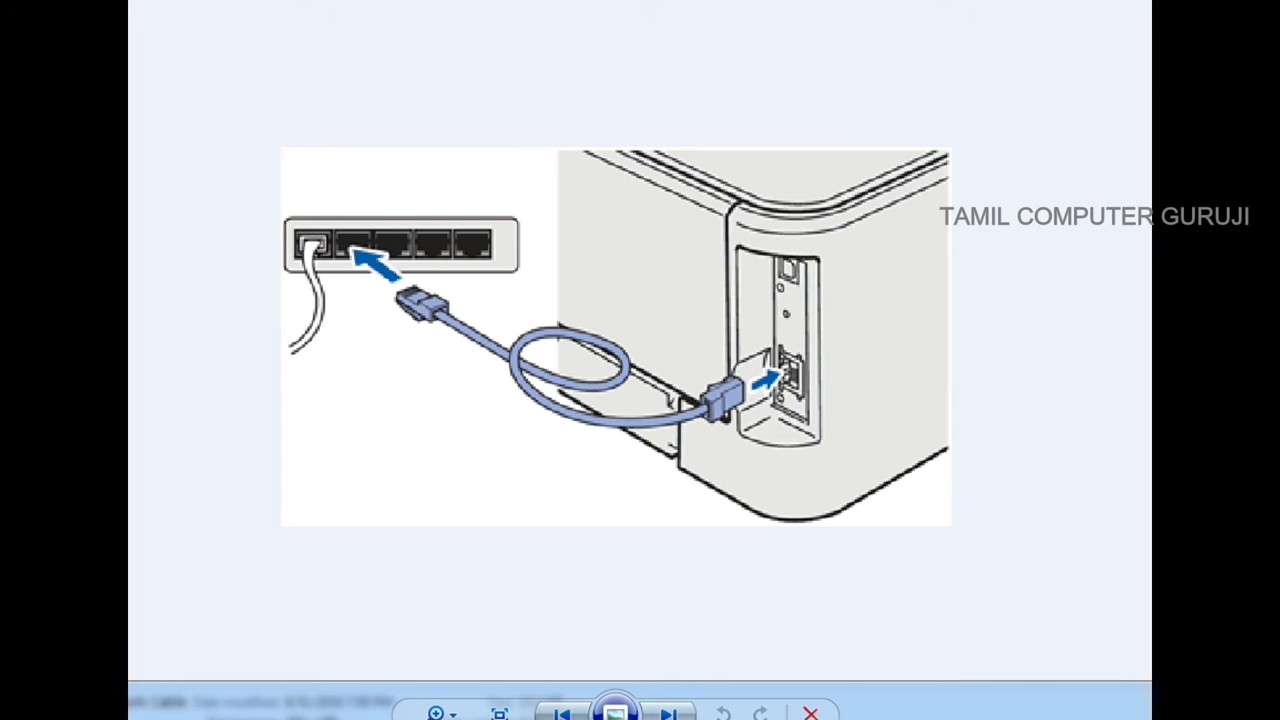
key("alt+F4")
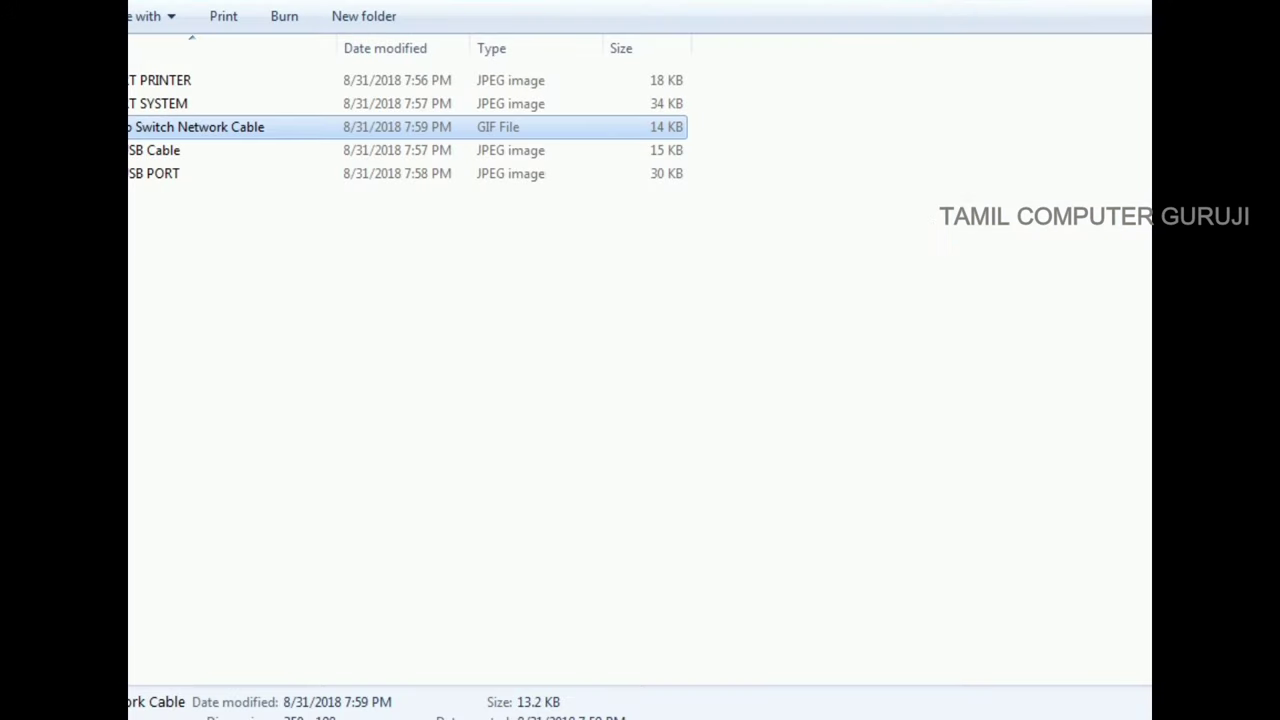
mouse_move(300, 715)
left_click(323, 658)
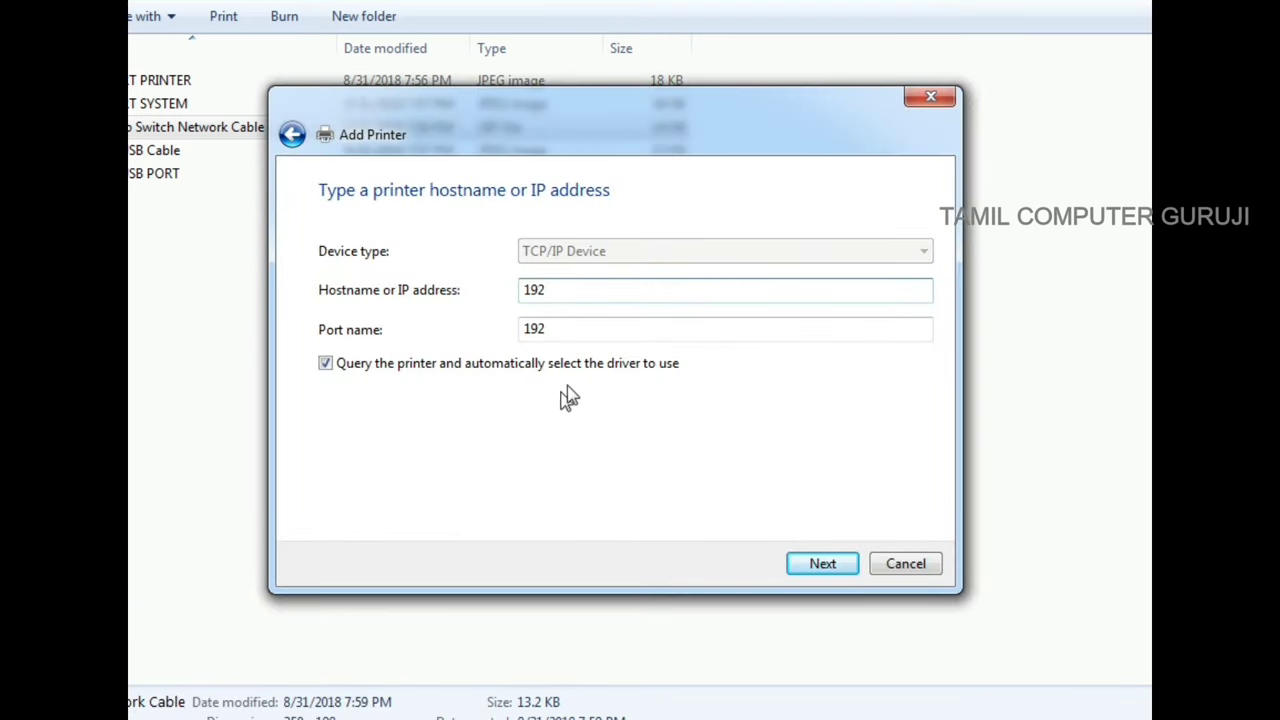
Step: Complete the printer's IP address as 192.168.1.100 and turn off querying the printer for automatic driver selection
type(".168.1.100")
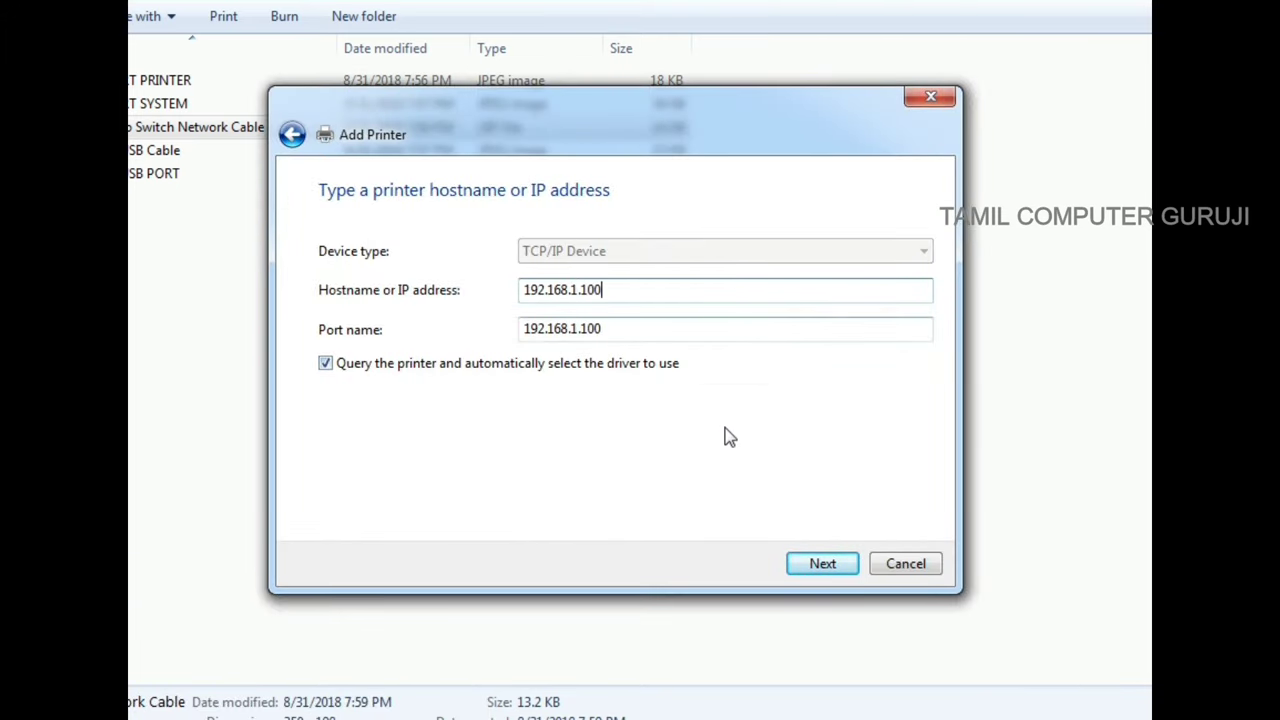
left_click(326, 363)
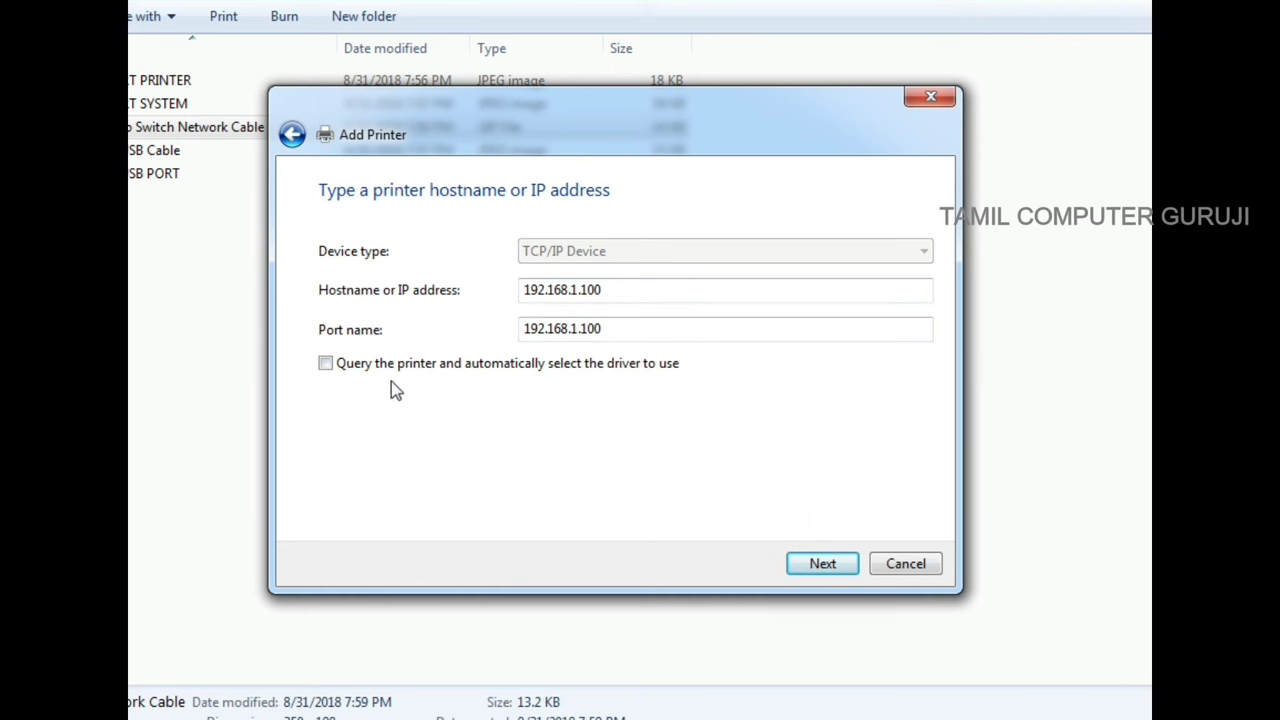
Step: Submit the printer's network address, set the port's device type to Custom, and continue to driver selection
left_click(822, 566)
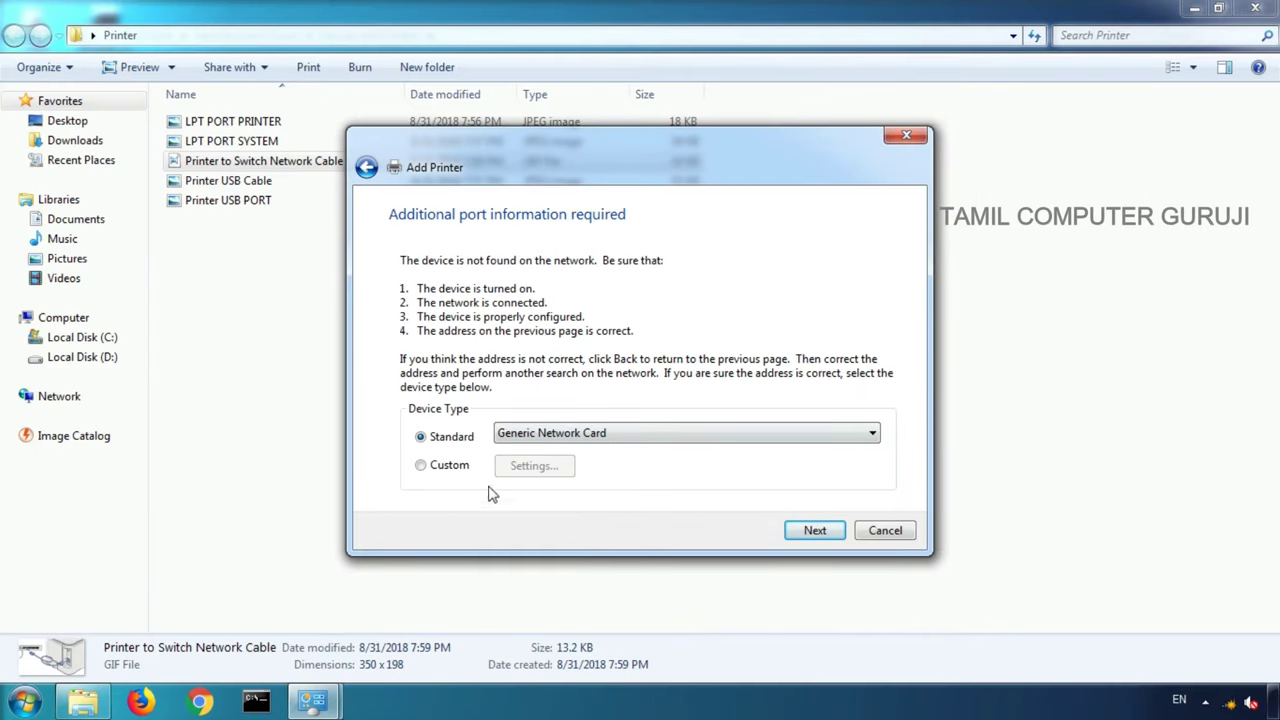
left_click(600, 434)
left_click(605, 448)
left_click(442, 466)
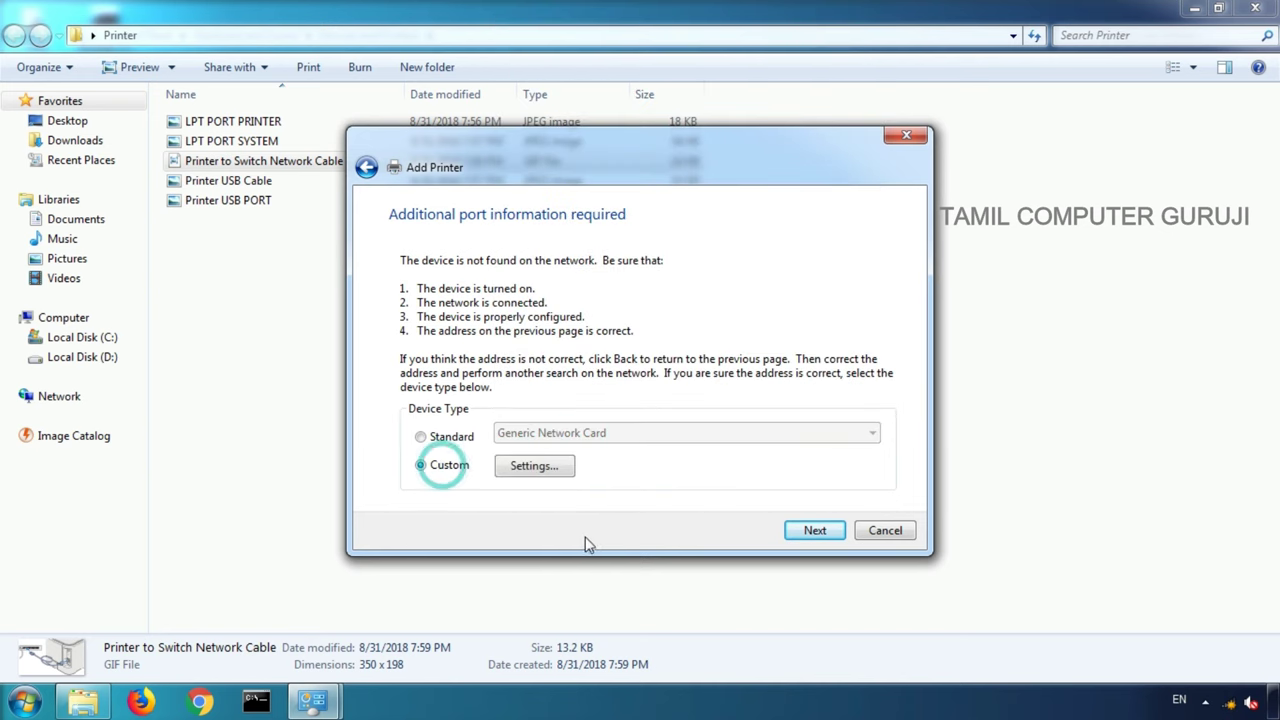
left_click(826, 532)
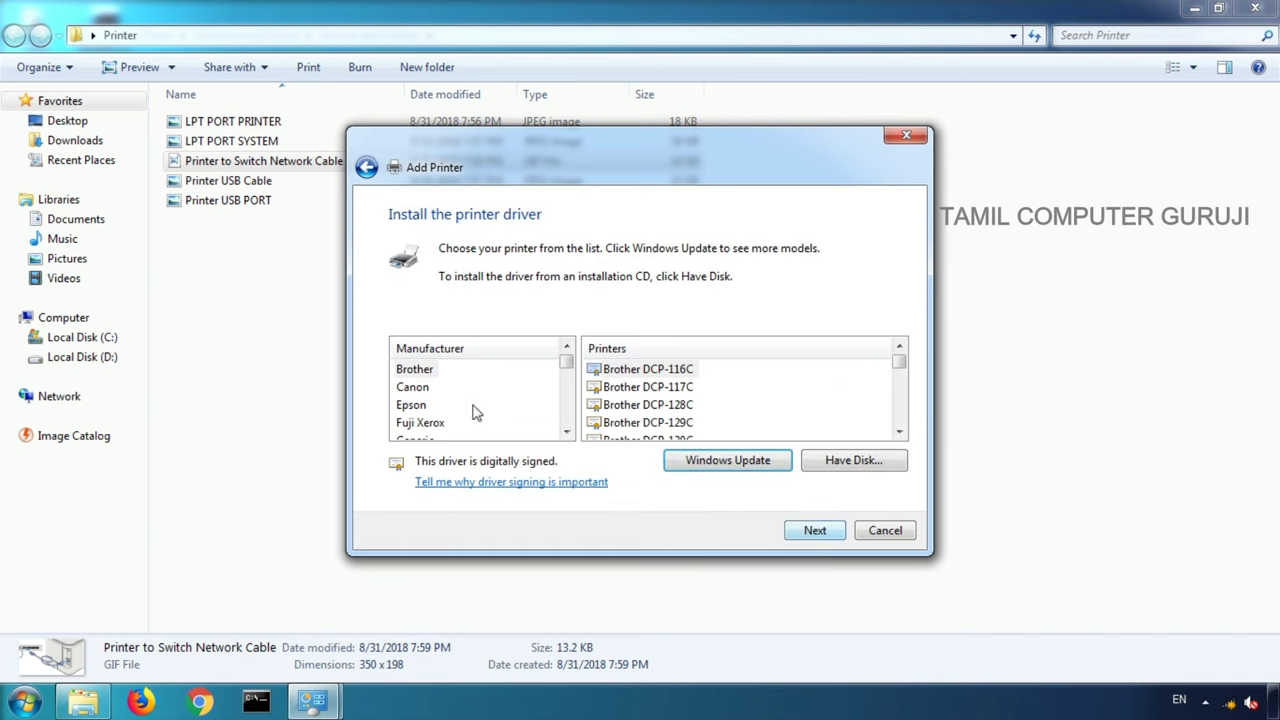
Step: Browse the printer models offered for Canon, Epson and Fuji Xerox in the driver list
left_click(412, 387)
left_click(416, 422)
left_click(412, 405)
left_click(415, 387)
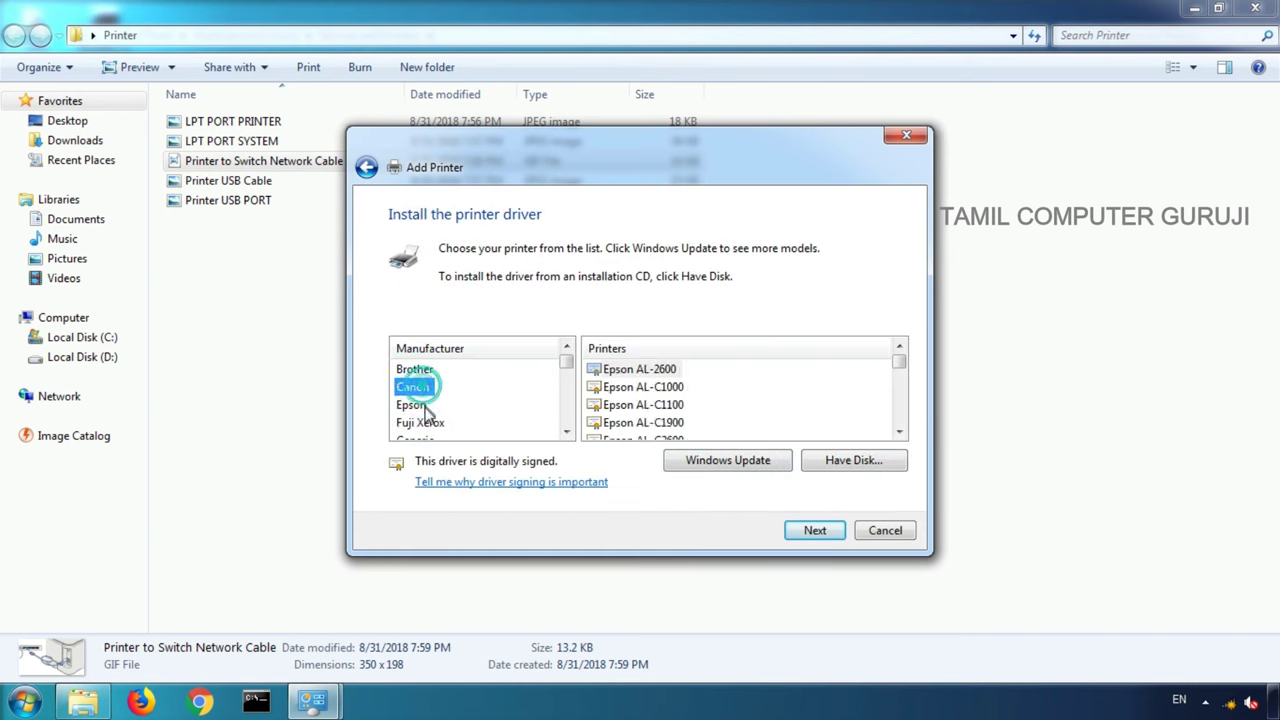
left_click(420, 405)
left_click(420, 387)
left_click(420, 405)
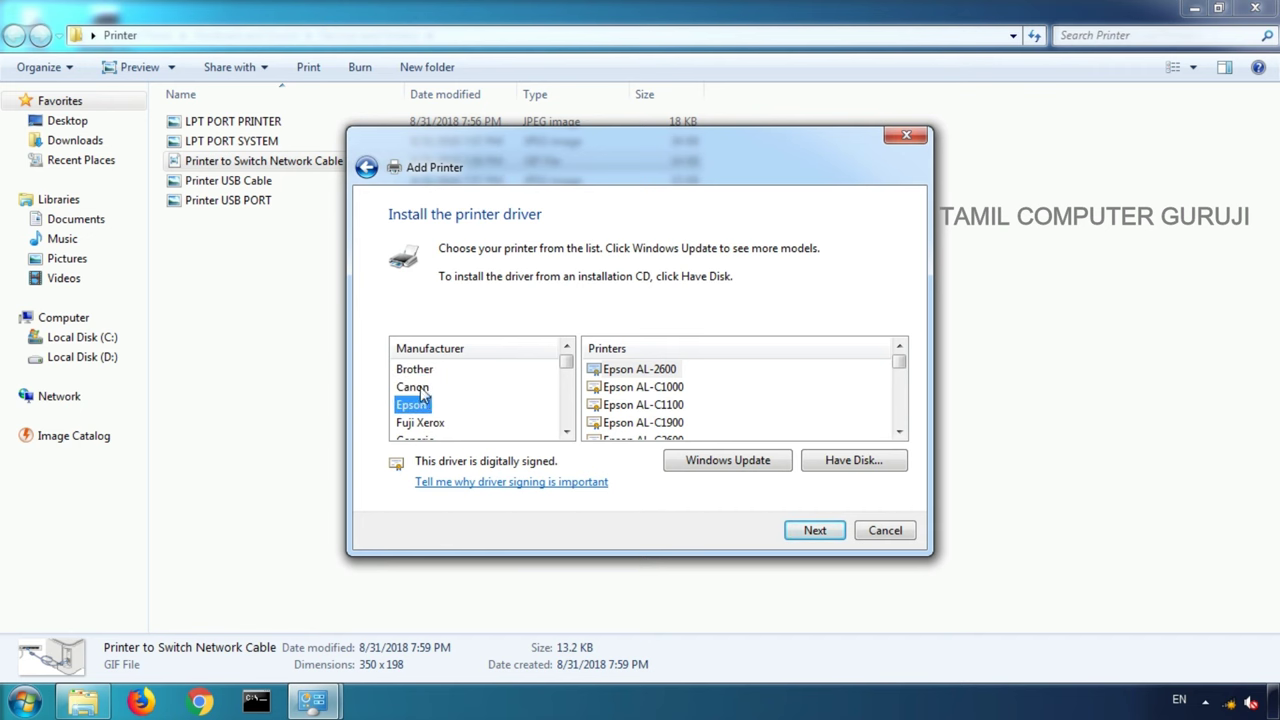
Step: Choose TOSHIBA as the manufacturer and TOSHIBA e-STUDIO523 XPS as the printer driver
key("t")
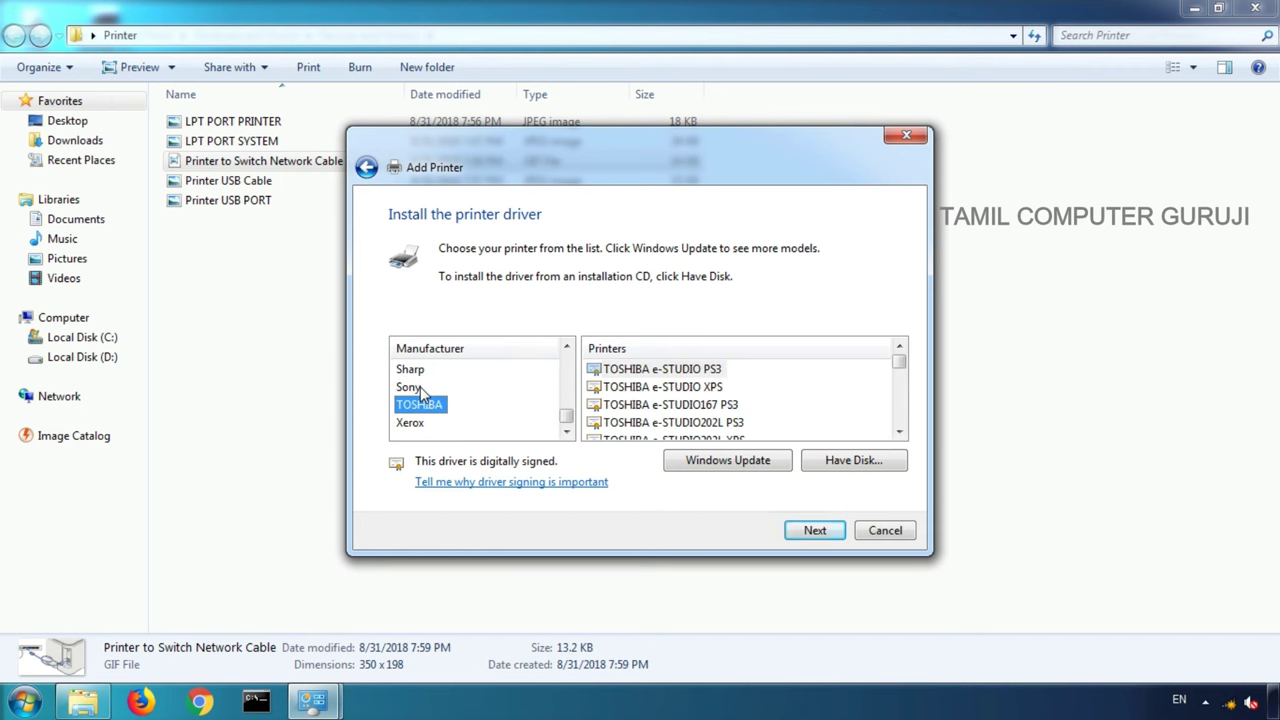
left_click(688, 370)
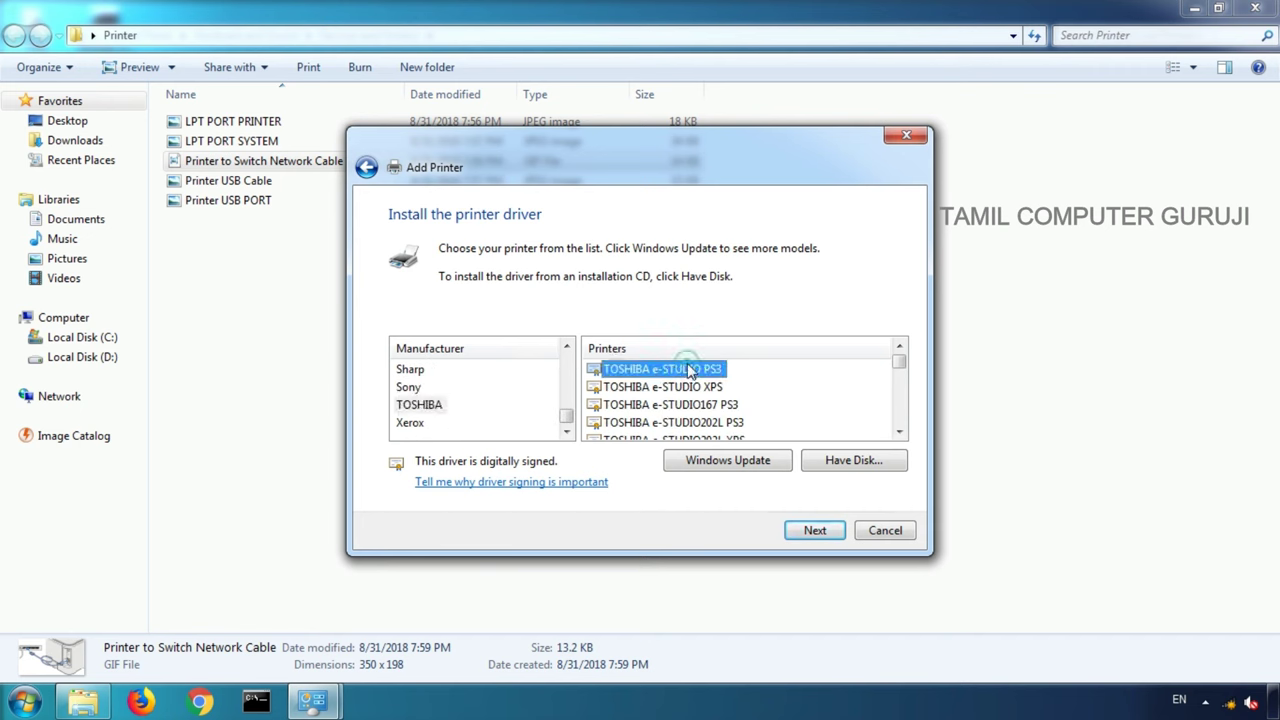
left_click(672, 387)
left_click(686, 370)
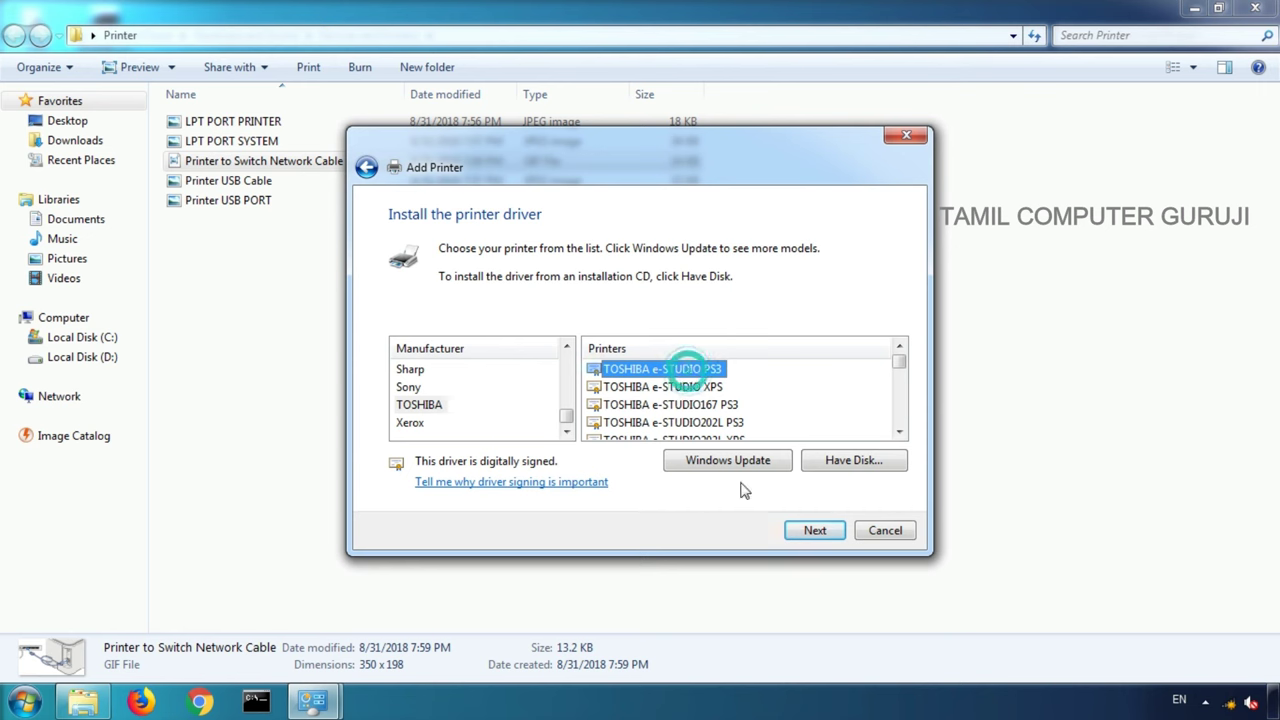
left_click(665, 404)
scroll(700, 415, "down", 3)
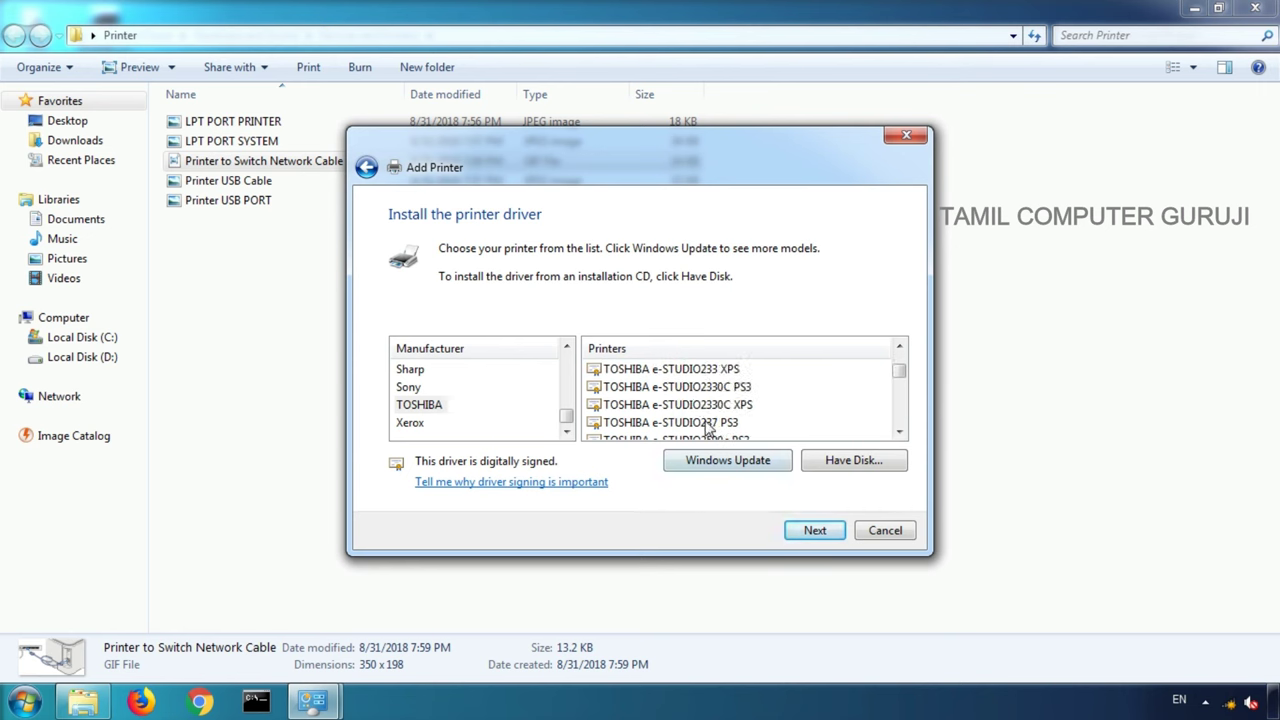
left_click(706, 422)
scroll(720, 420, "down", 10)
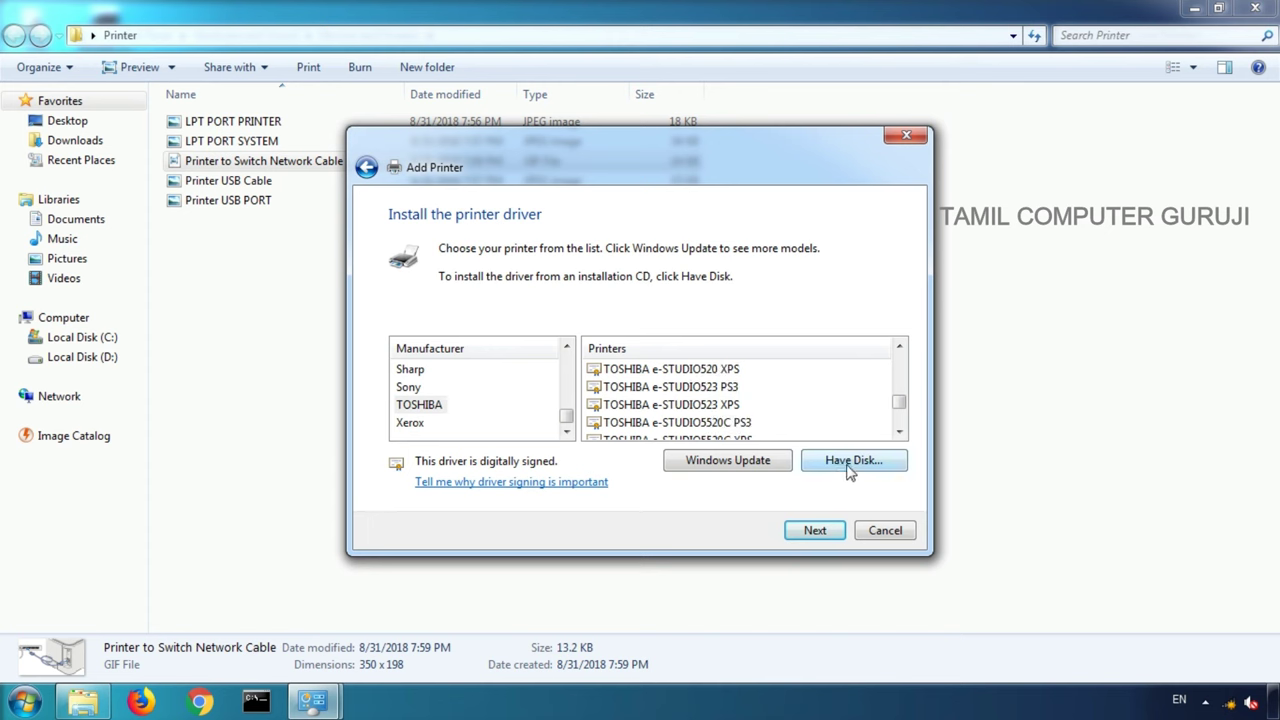
left_click(706, 410)
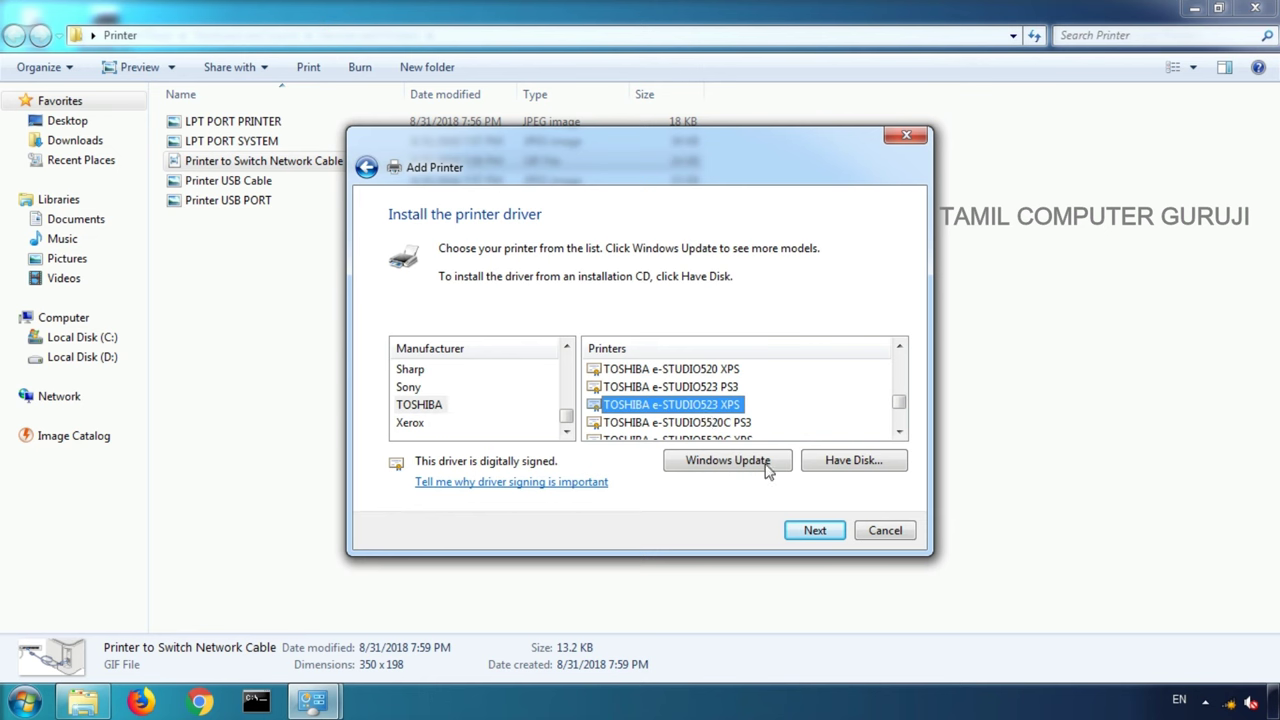
Step: View the option to install the driver from a manufacturer's disk and cancel it, keeping TOSHIBA e-STUDIO523 XPS selected
left_click(840, 460)
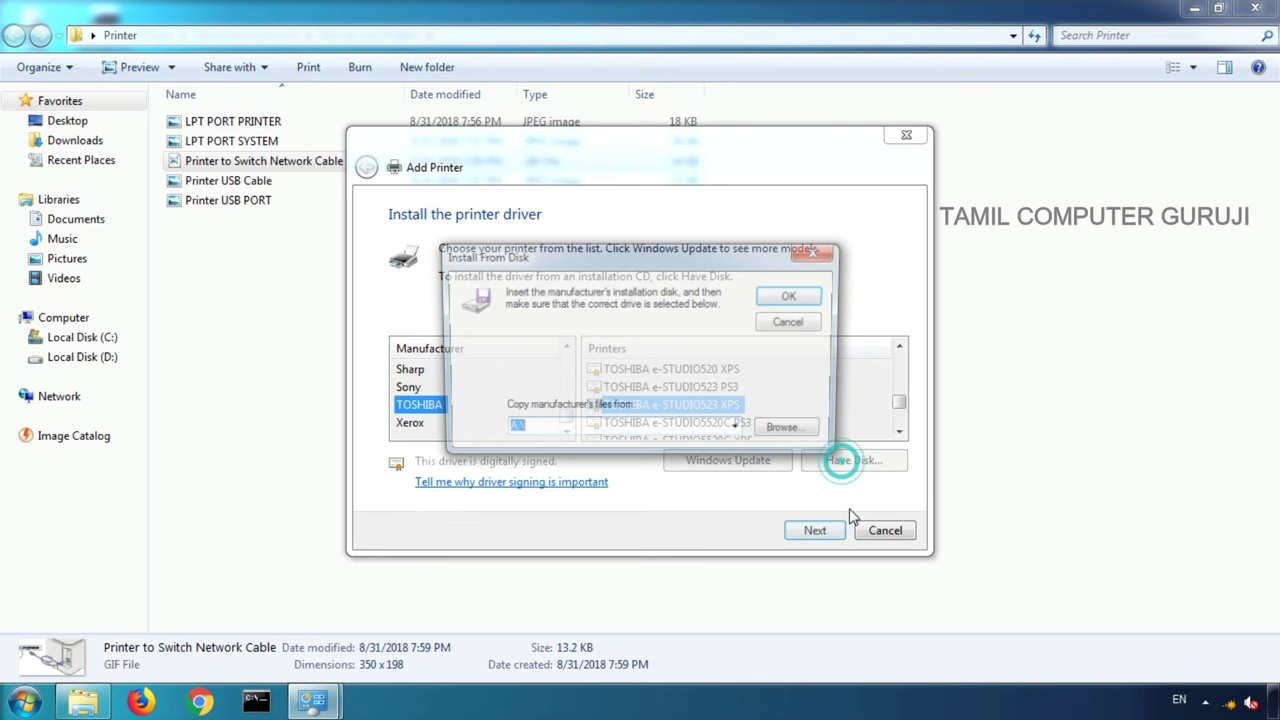
left_click(806, 324)
left_click(706, 405)
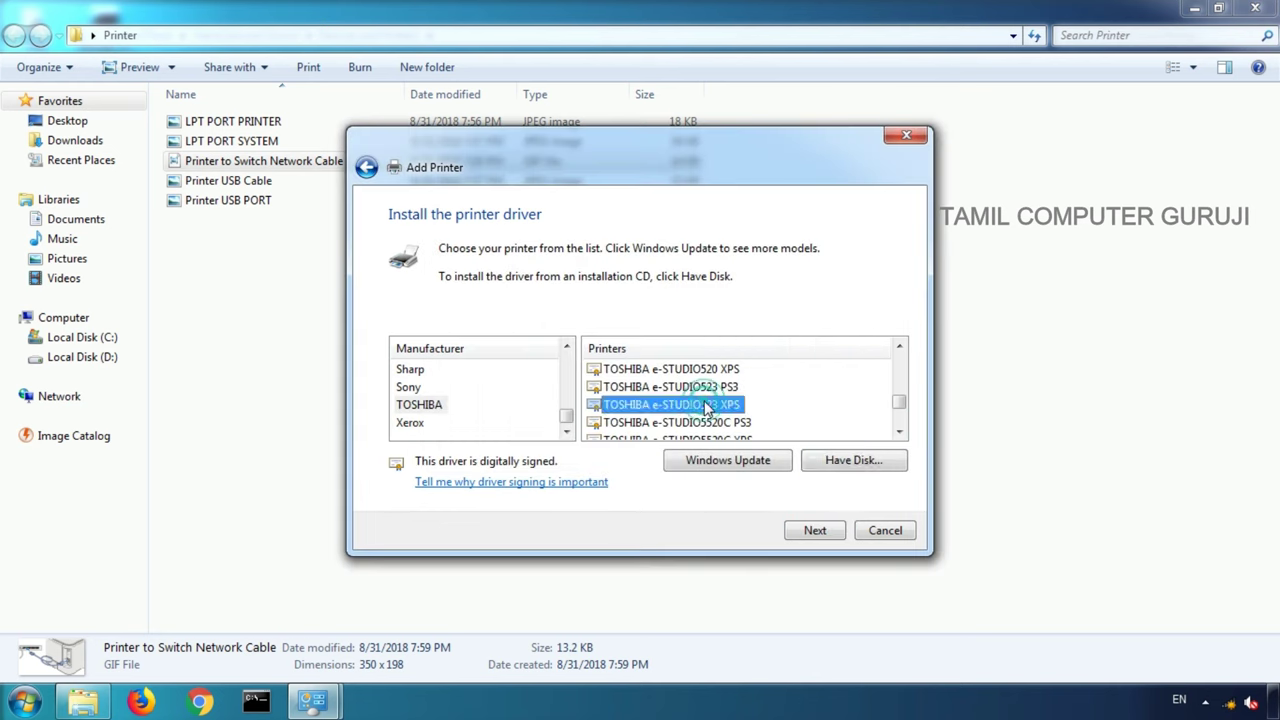
left_click(851, 461)
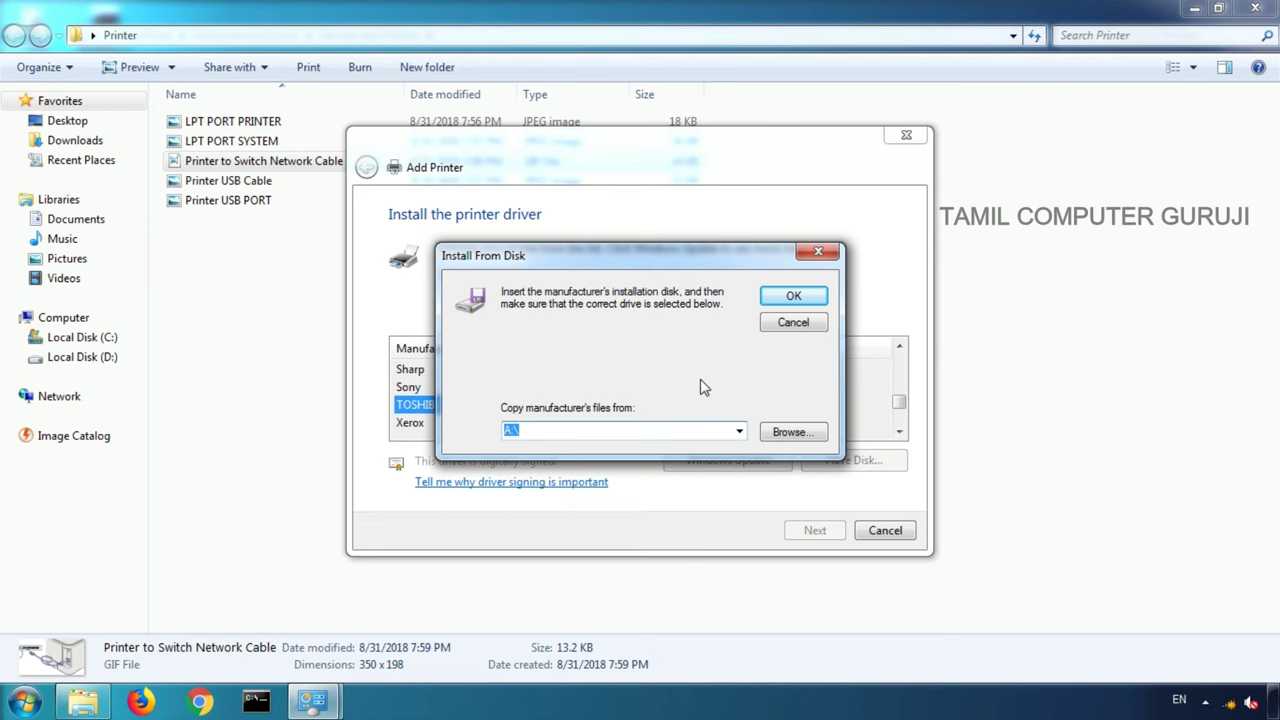
left_click(793, 324)
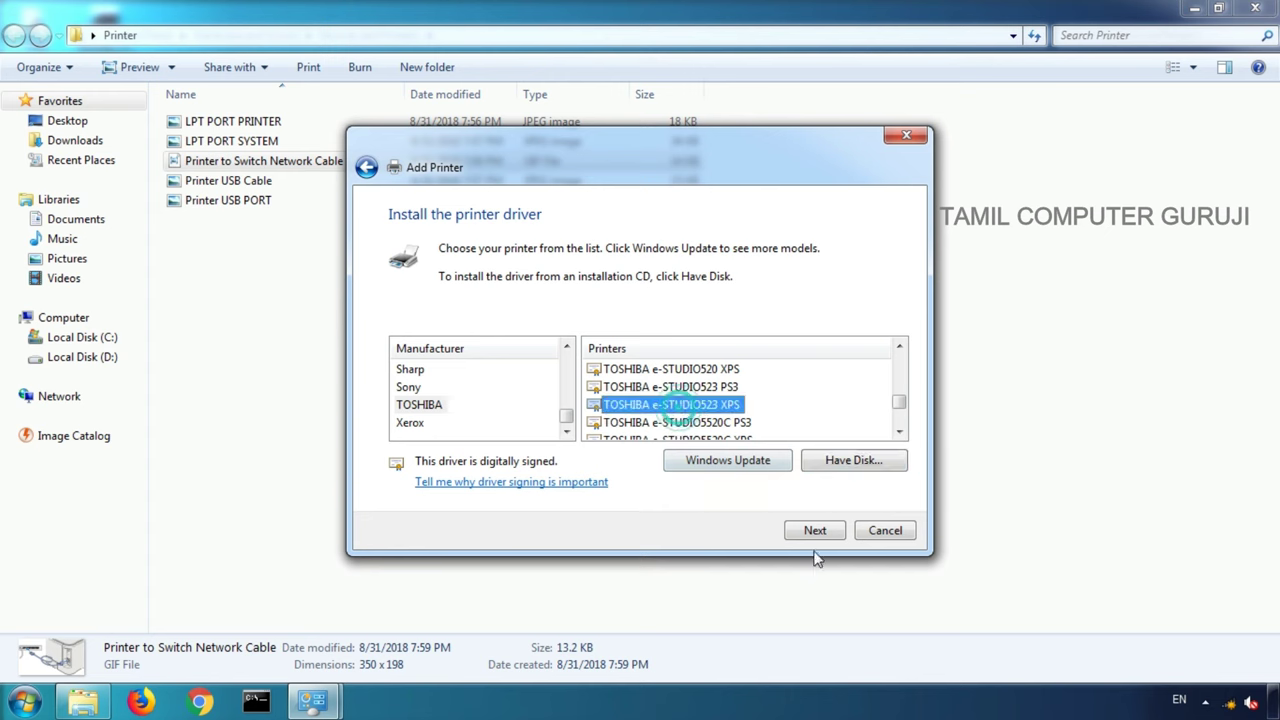
Step: Install the TOSHIBA e-STUDIO523 XPS under its suggested name without sharing it, and minimize the open windows to the desktop
left_click(815, 531)
left_click(813, 531)
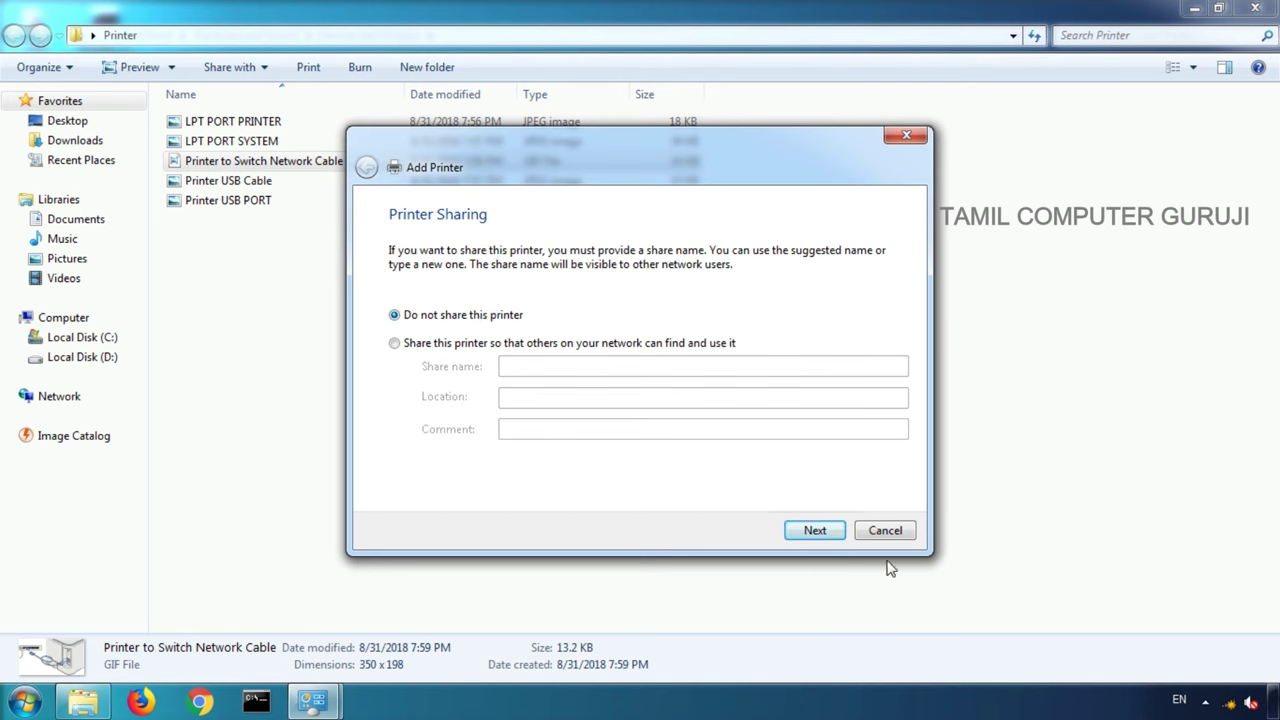
left_click(806, 533)
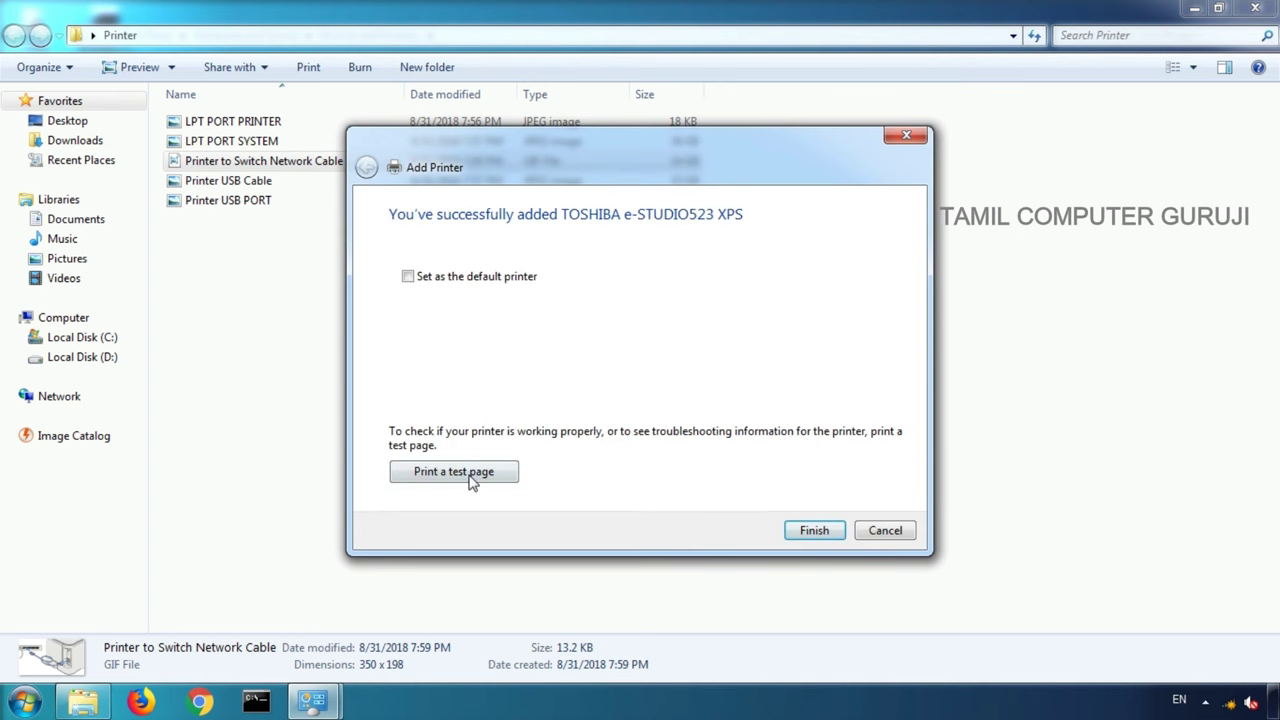
left_click(816, 535)
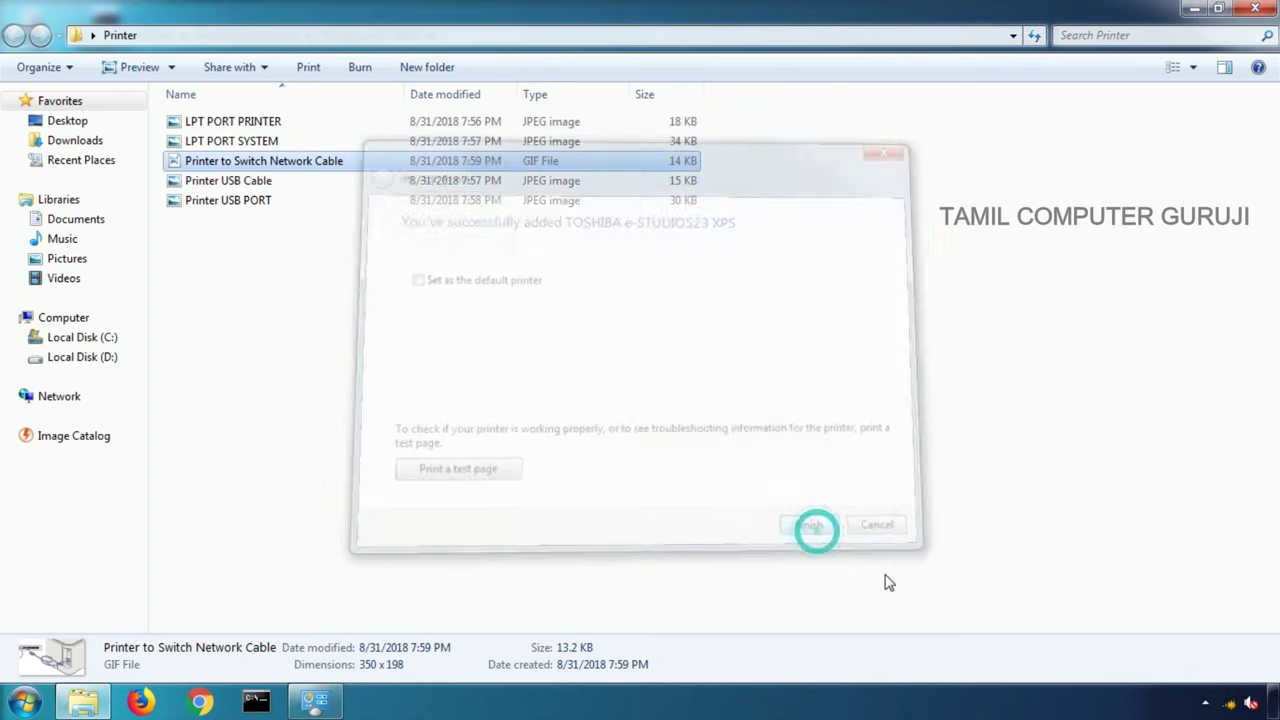
left_click(1194, 9)
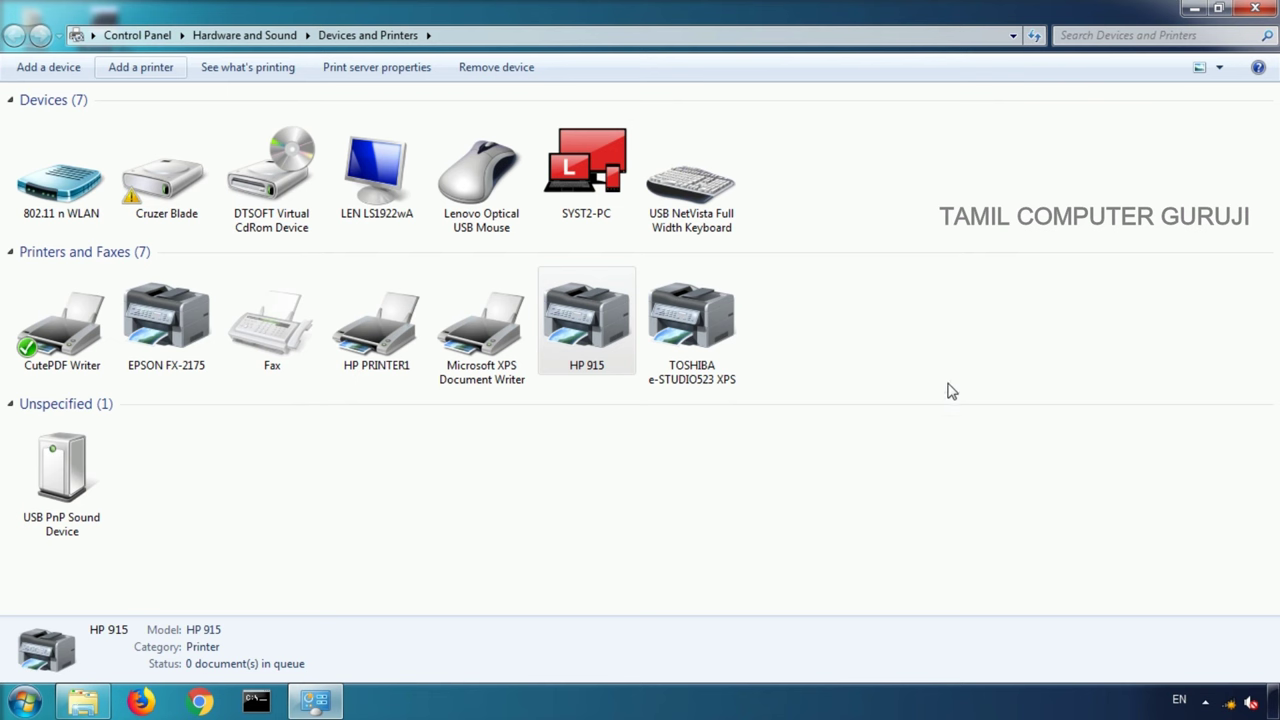
left_click(1194, 9)
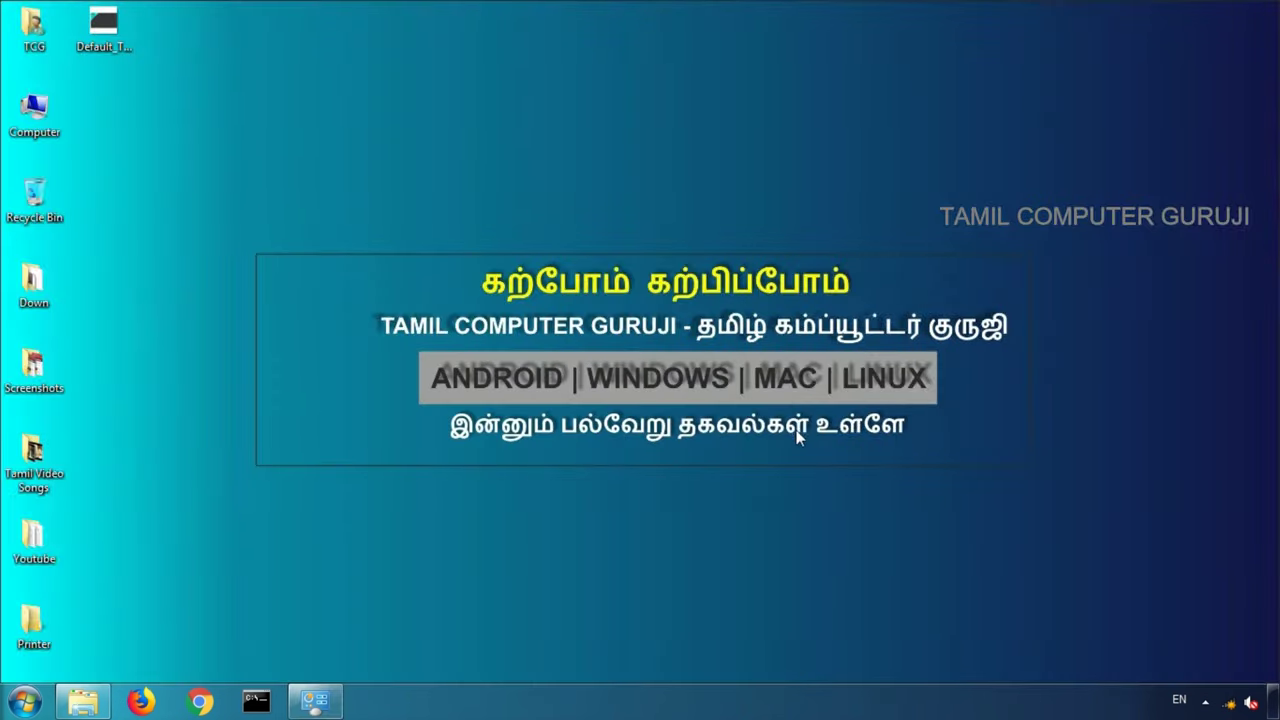